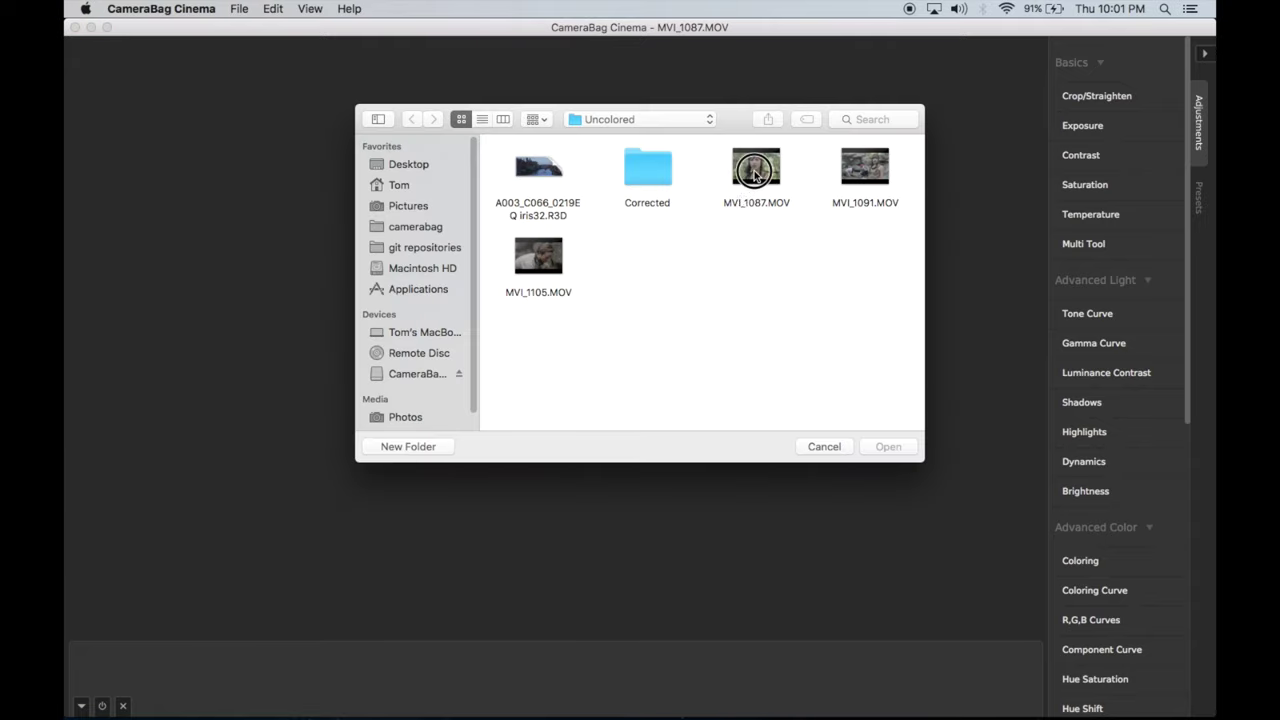
Step: Open MVI_1087.MOV, then switch clips until MVI_1091.MOV is showing
double_click(762, 192)
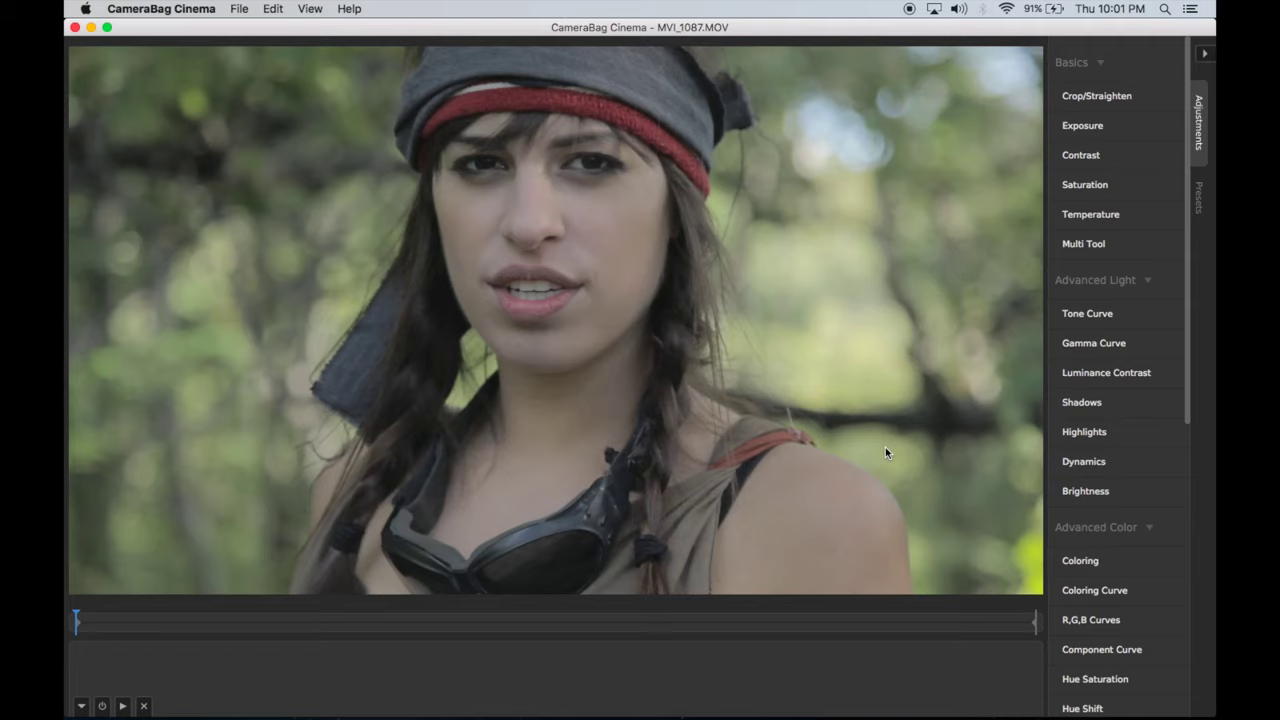
key("Right")
key("Right")
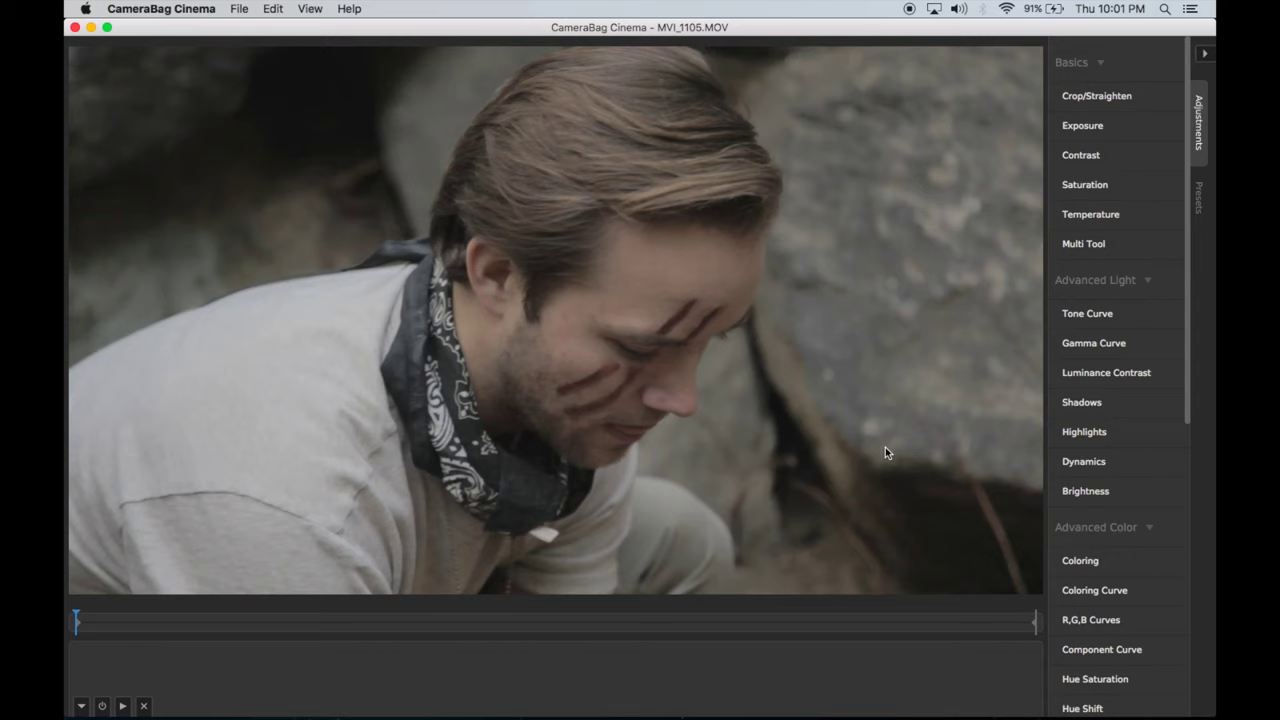
key("Left")
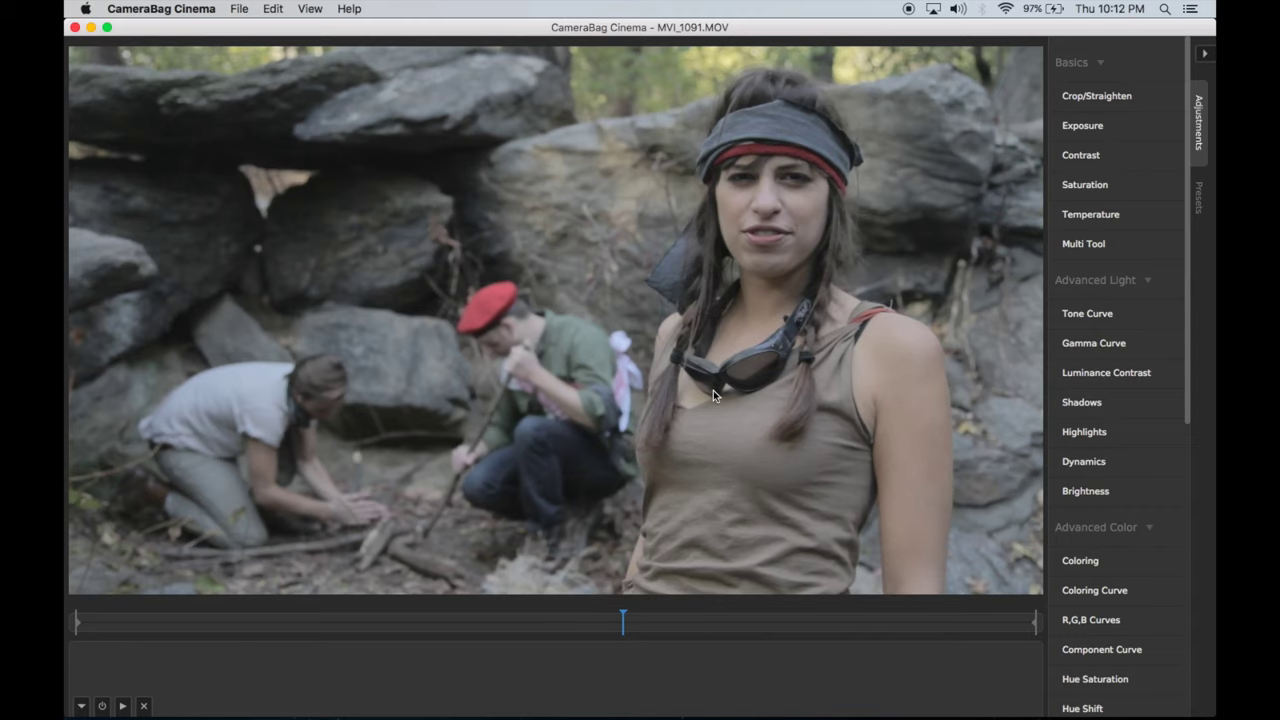
Step: Step MVI_1091.MOV frame by frame to around the 7-second mark
key("Left")
key("Left")
key("Left")
key("Left")
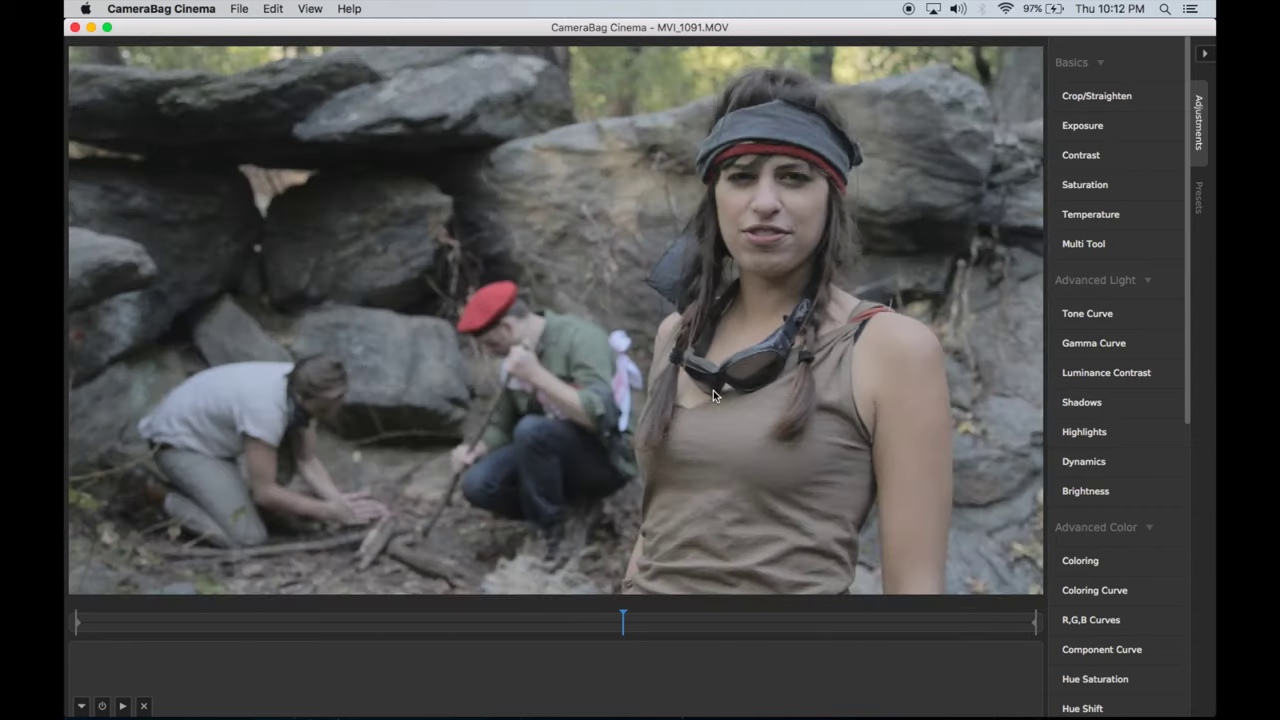
key("Left")
key("Left")
key("Left")
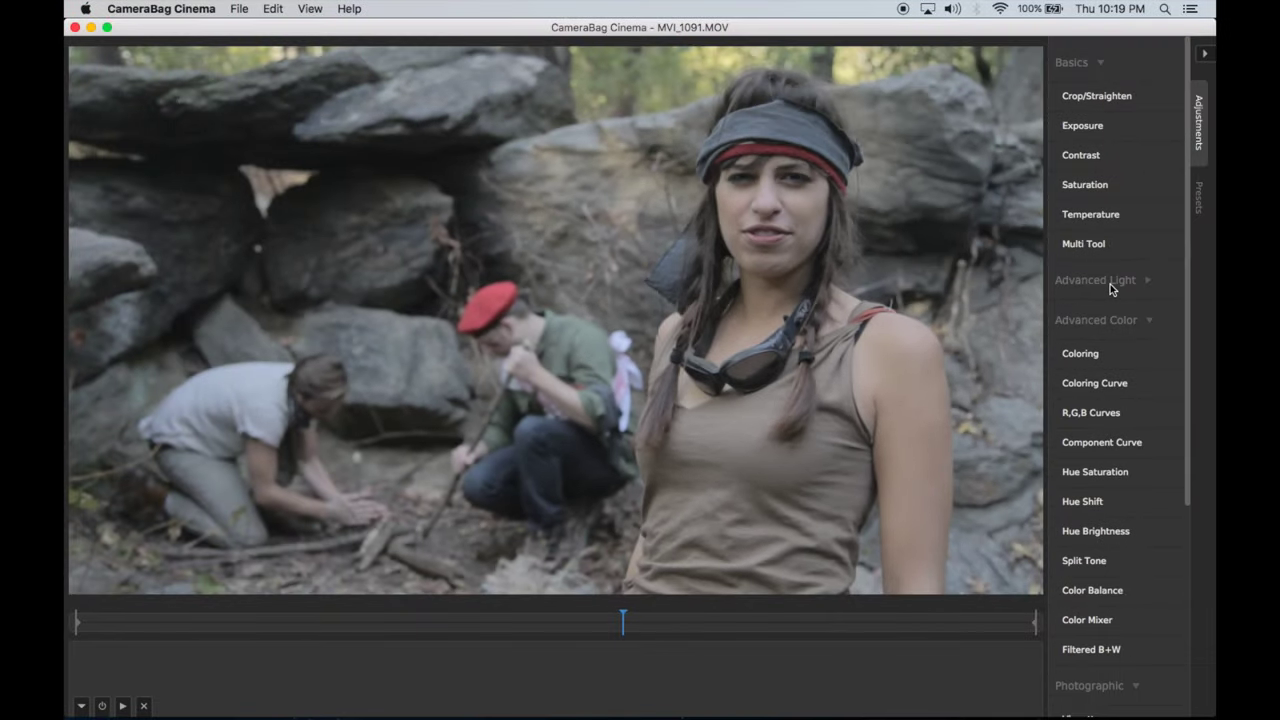
Step: Expand Advanced Light, browse the presets list, then return to the Adjustments list
left_click(1110, 284)
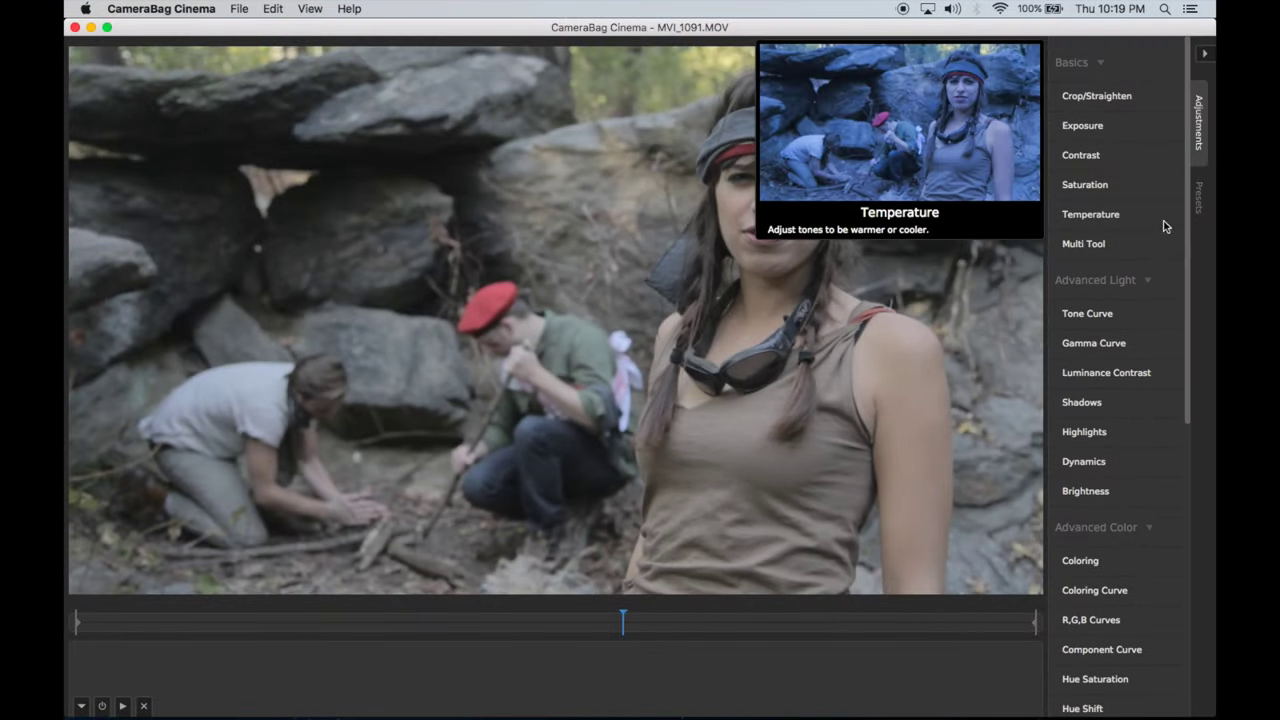
left_click(1201, 201)
scroll(1124, 263, "down", 10)
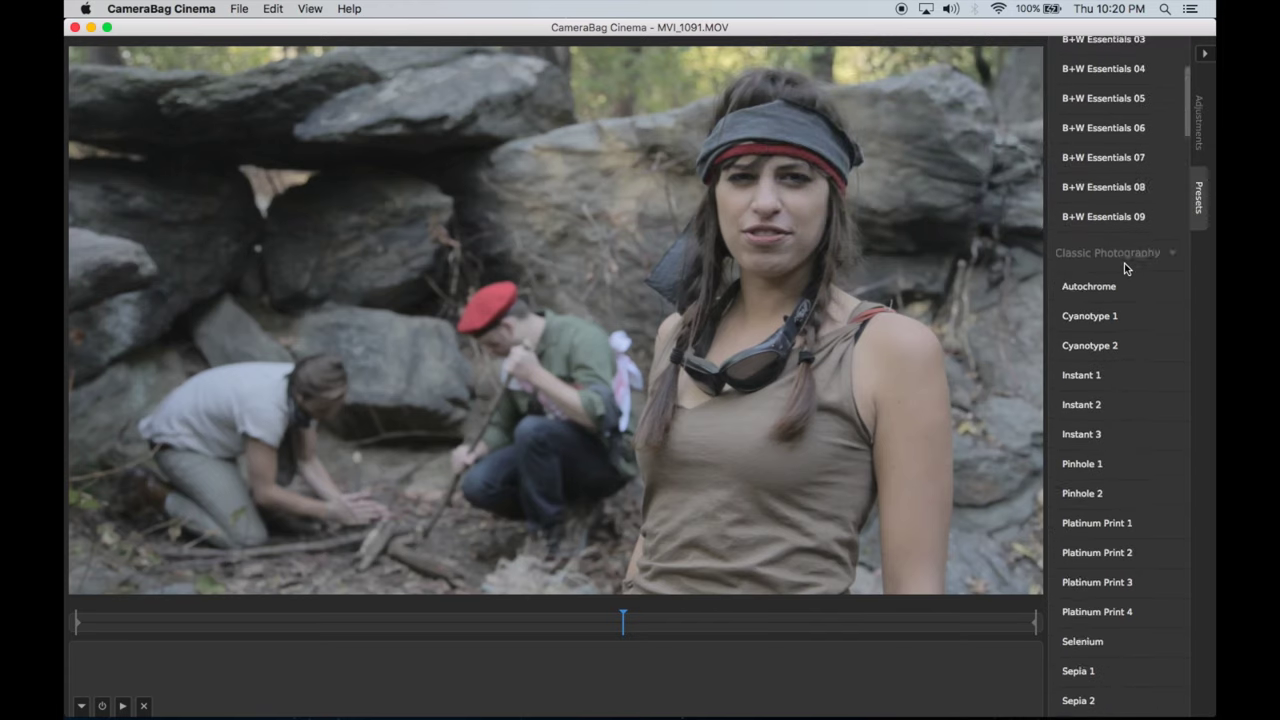
left_click(1198, 120)
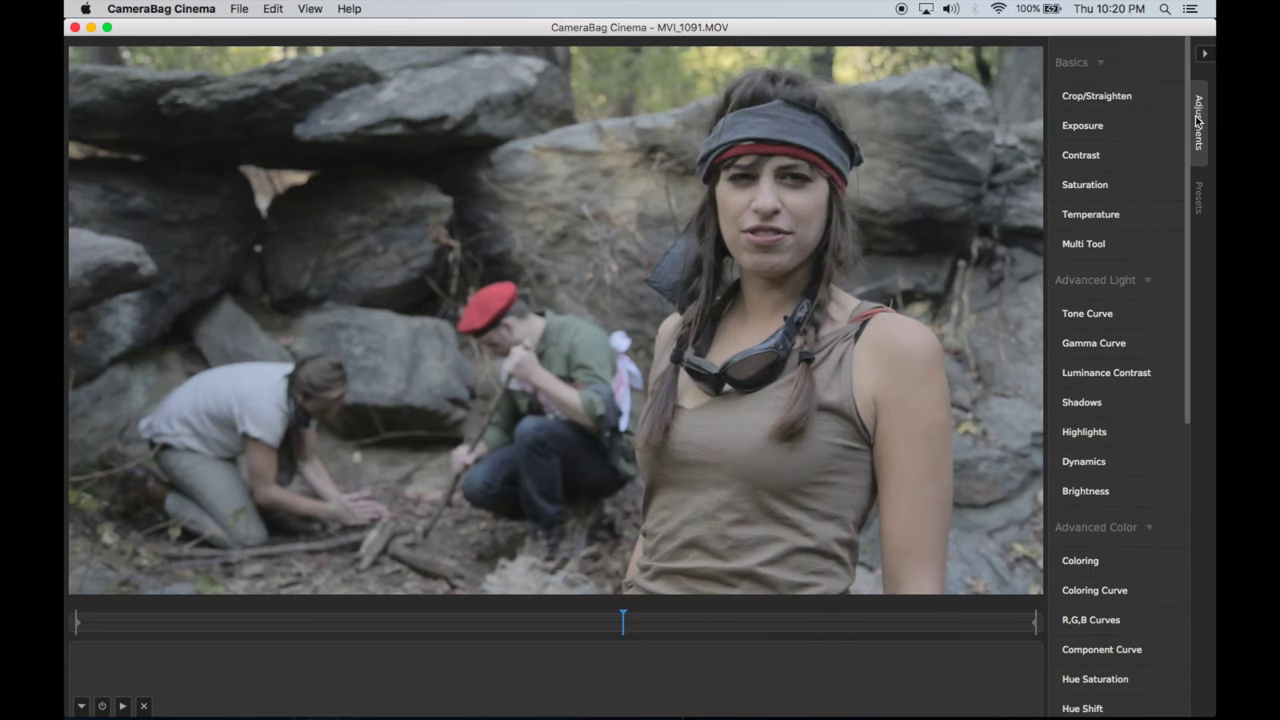
mouse_move(1121, 123)
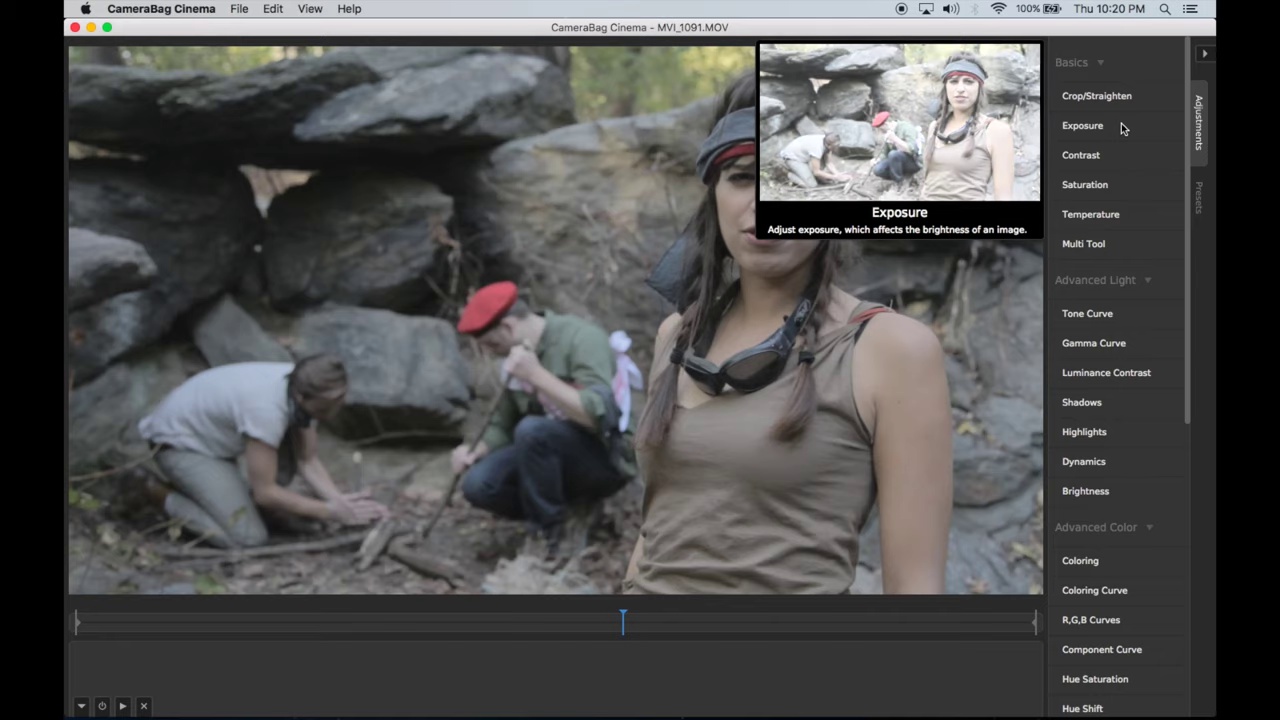
Step: Add an Exposure adjustment and raise its amount to about 60.11
left_click(1121, 124)
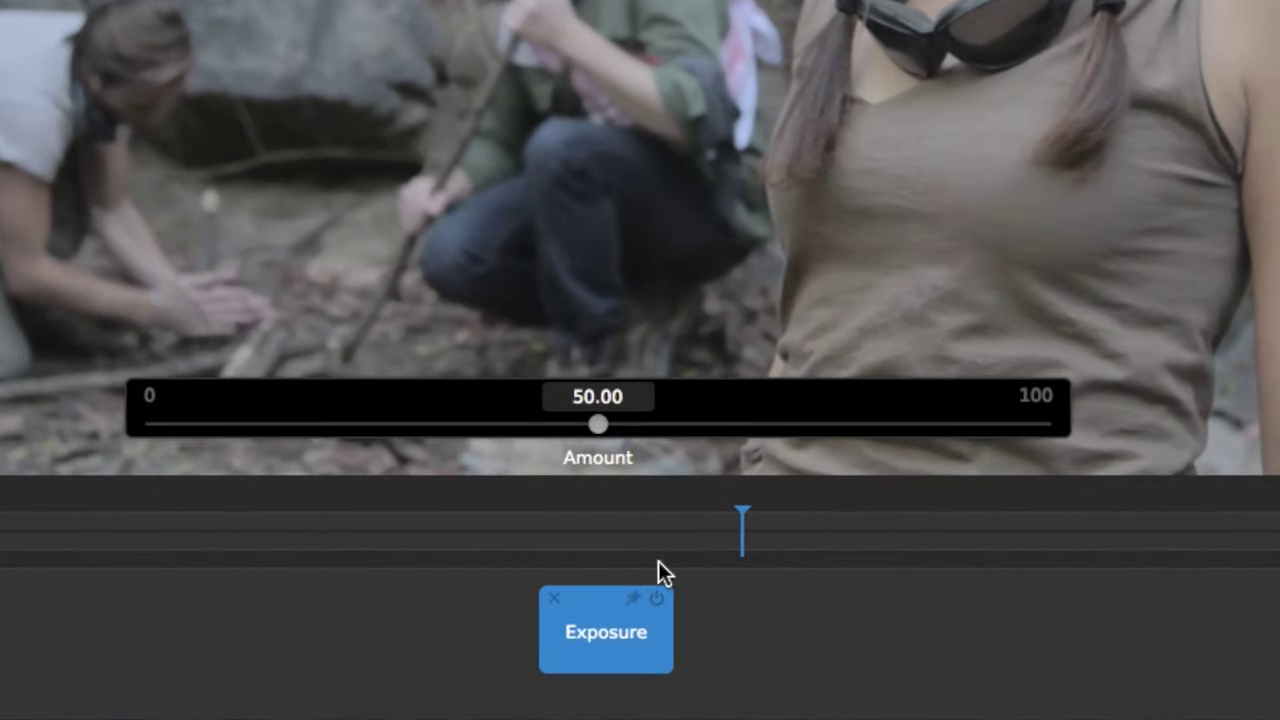
left_click(594, 680)
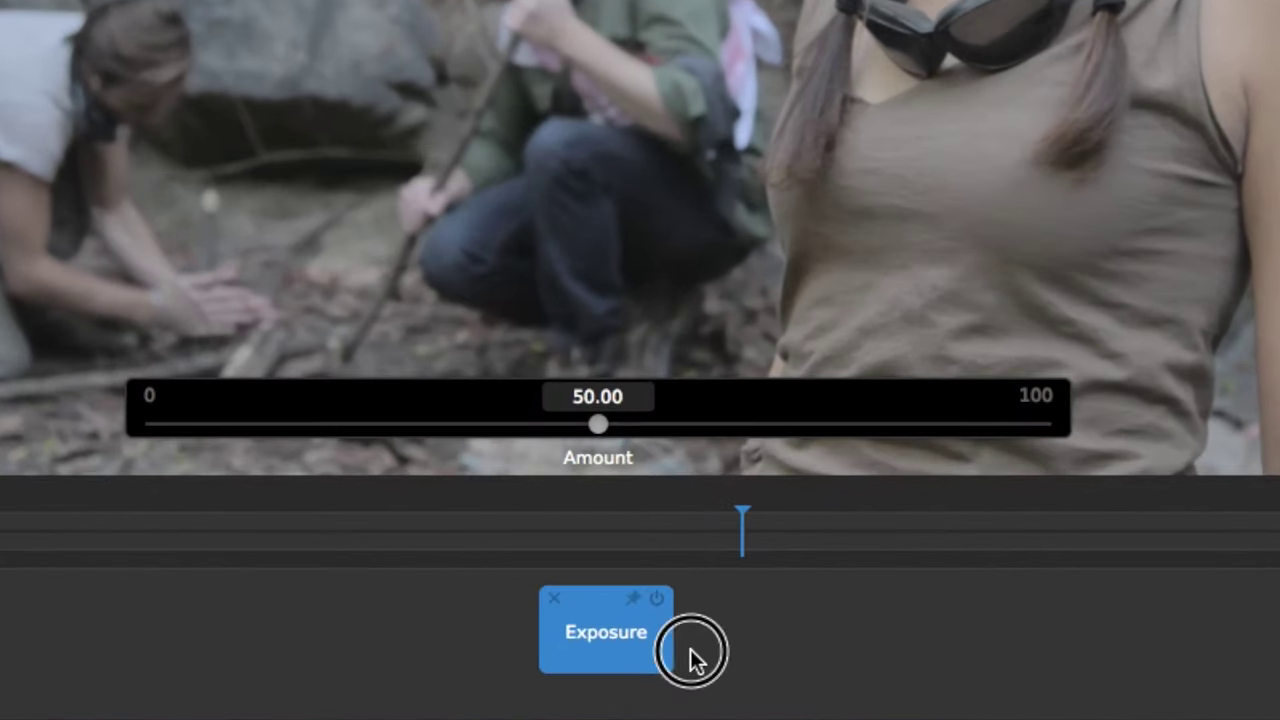
left_click(630, 658)
left_click_drag(597, 428, 662, 428)
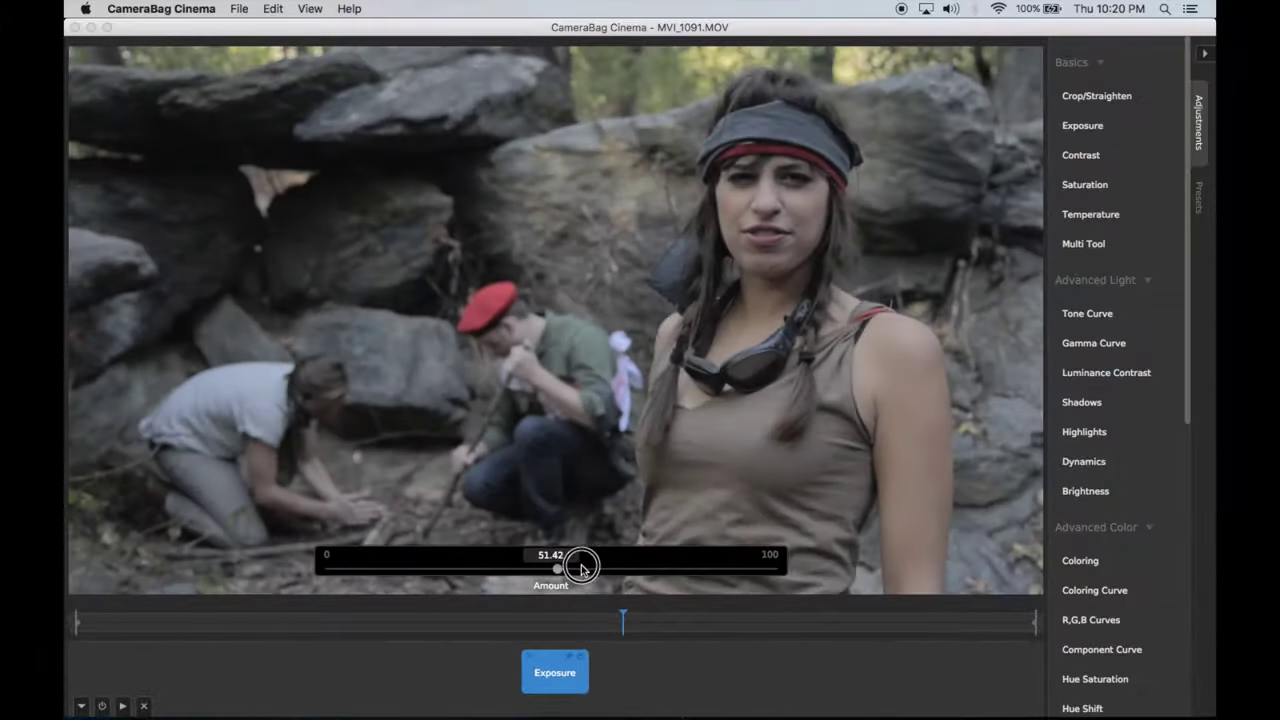
mouse_move(582, 567)
left_mouse_down()
mouse_move(626, 566)
mouse_move(597, 567)
left_mouse_up()
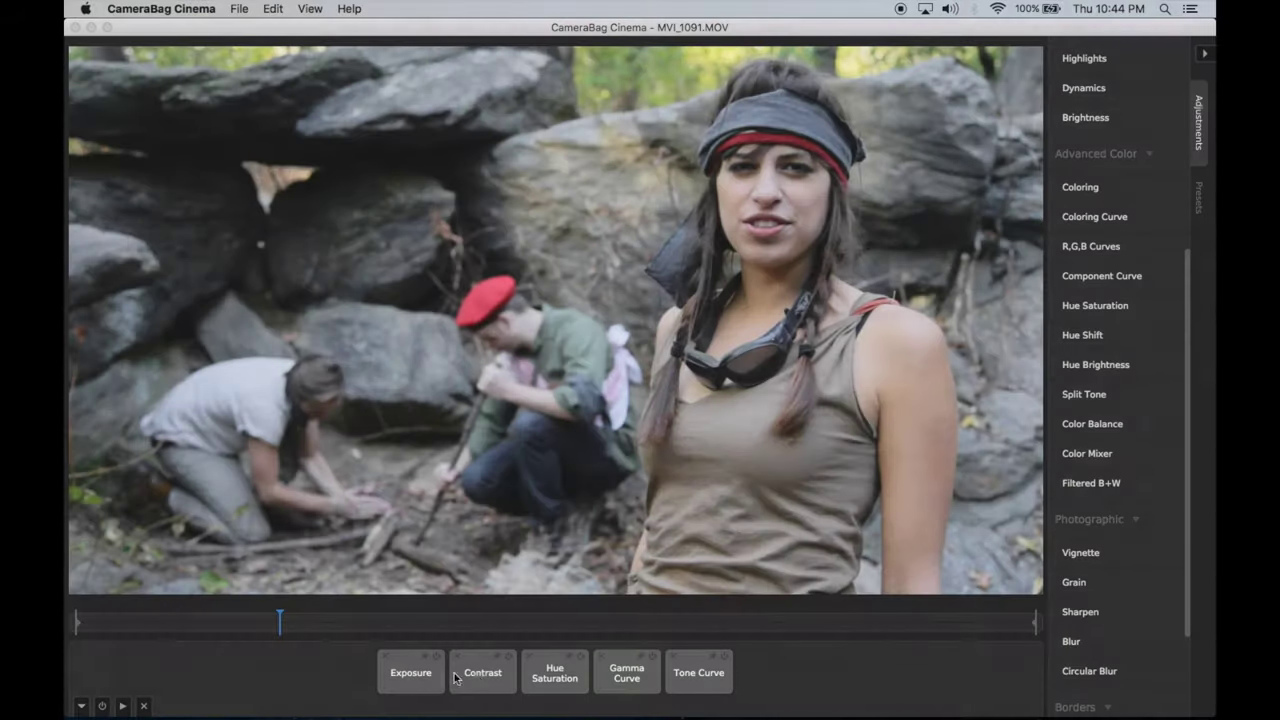
Step: Move the Gamma Curve adjustment ahead of Hue Saturation, leaving its curve unchanged
left_click(481, 676)
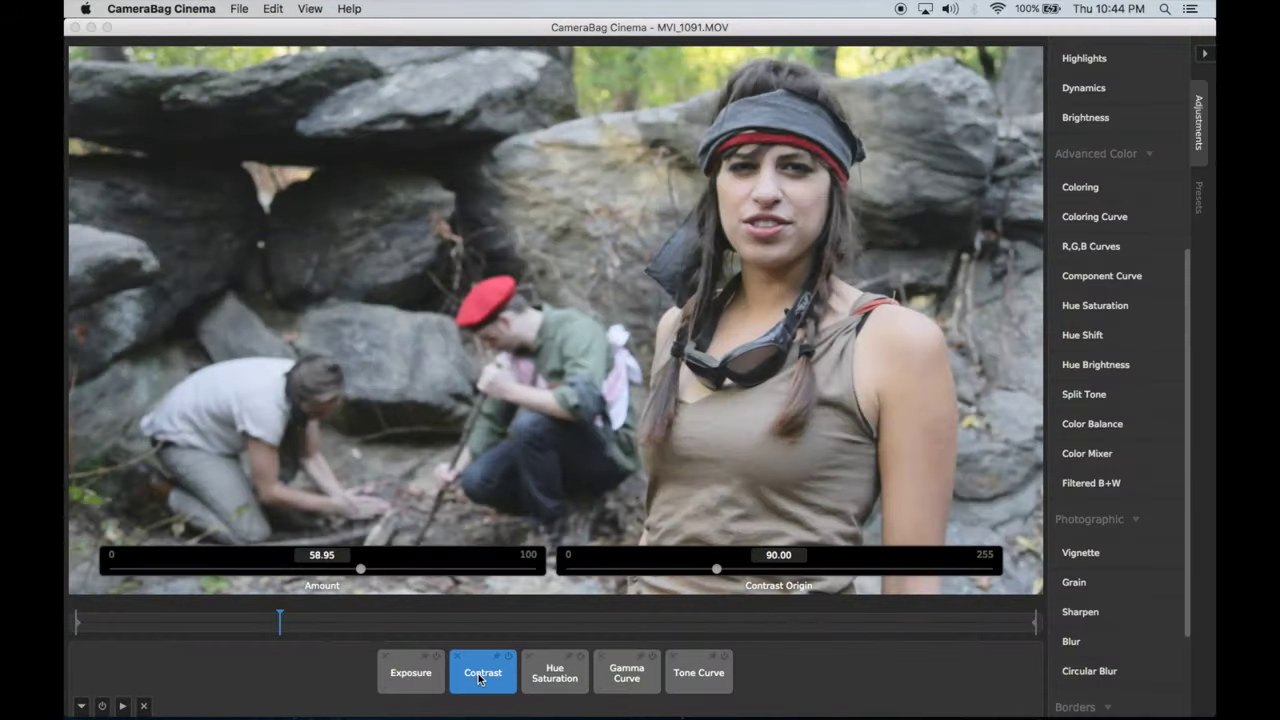
left_click(547, 677)
left_click(622, 683)
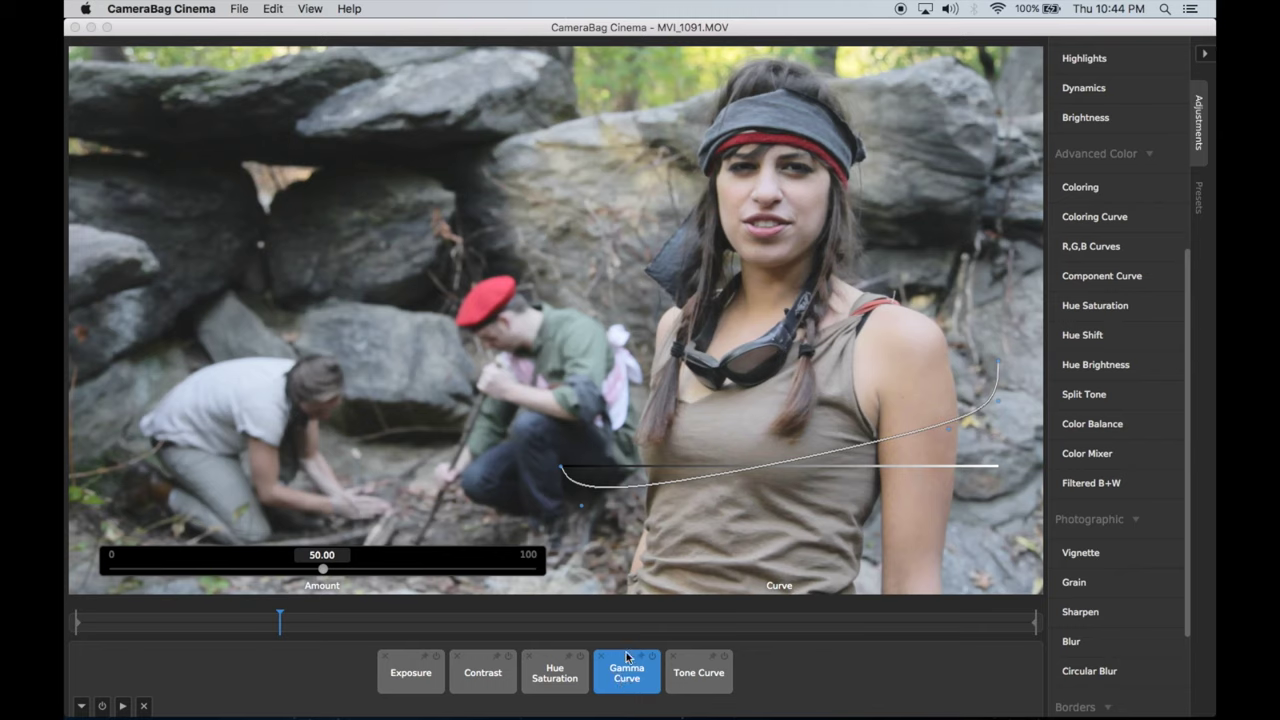
left_click_drag(633, 683, 555, 680)
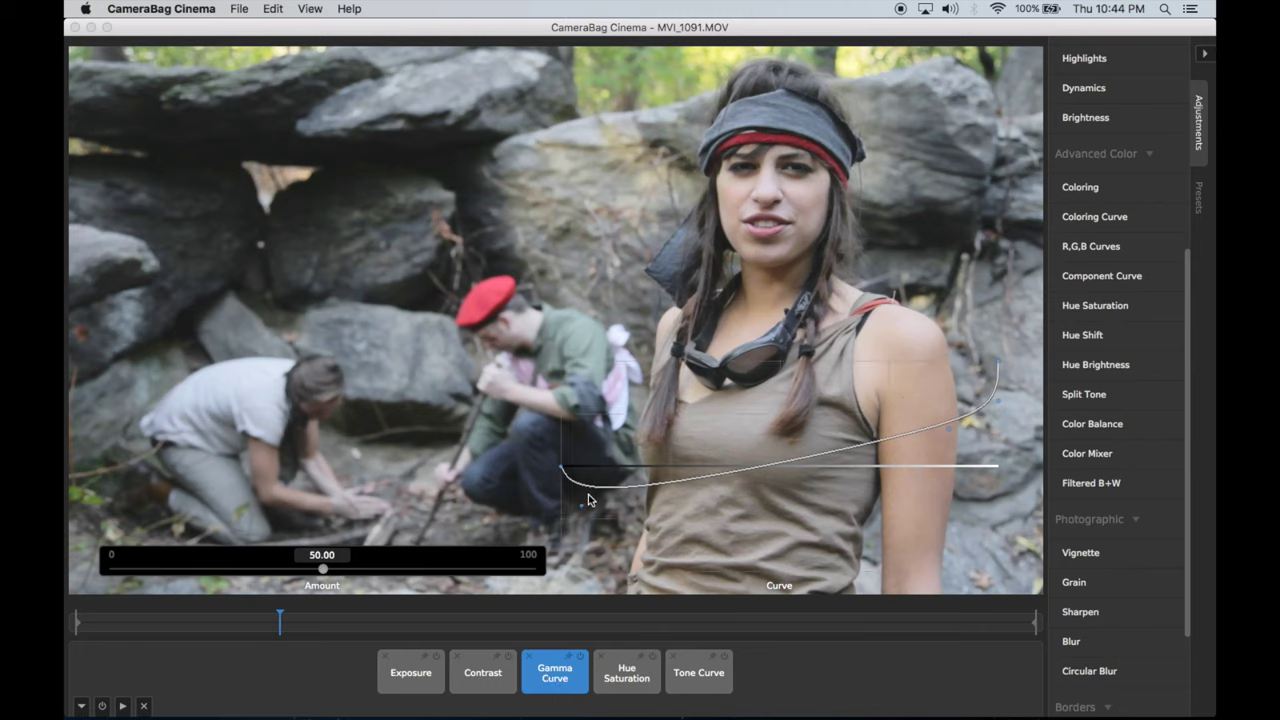
mouse_move(582, 512)
left_mouse_down()
mouse_move(580, 551)
mouse_move(585, 516)
left_mouse_up()
Step: Inspect the Hue Saturation hue curve, leaving it as it was
left_click(617, 669)
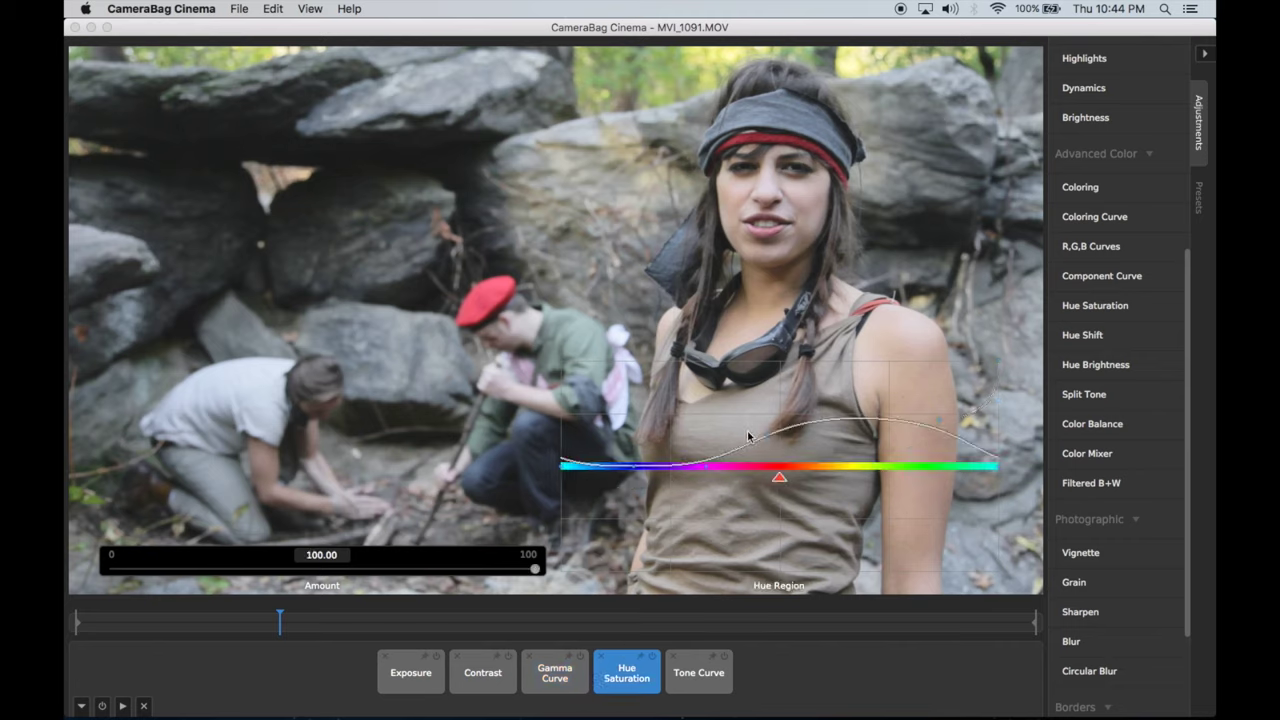
mouse_move(762, 436)
left_mouse_down()
mouse_move(763, 551)
mouse_move(770, 441)
left_mouse_up()
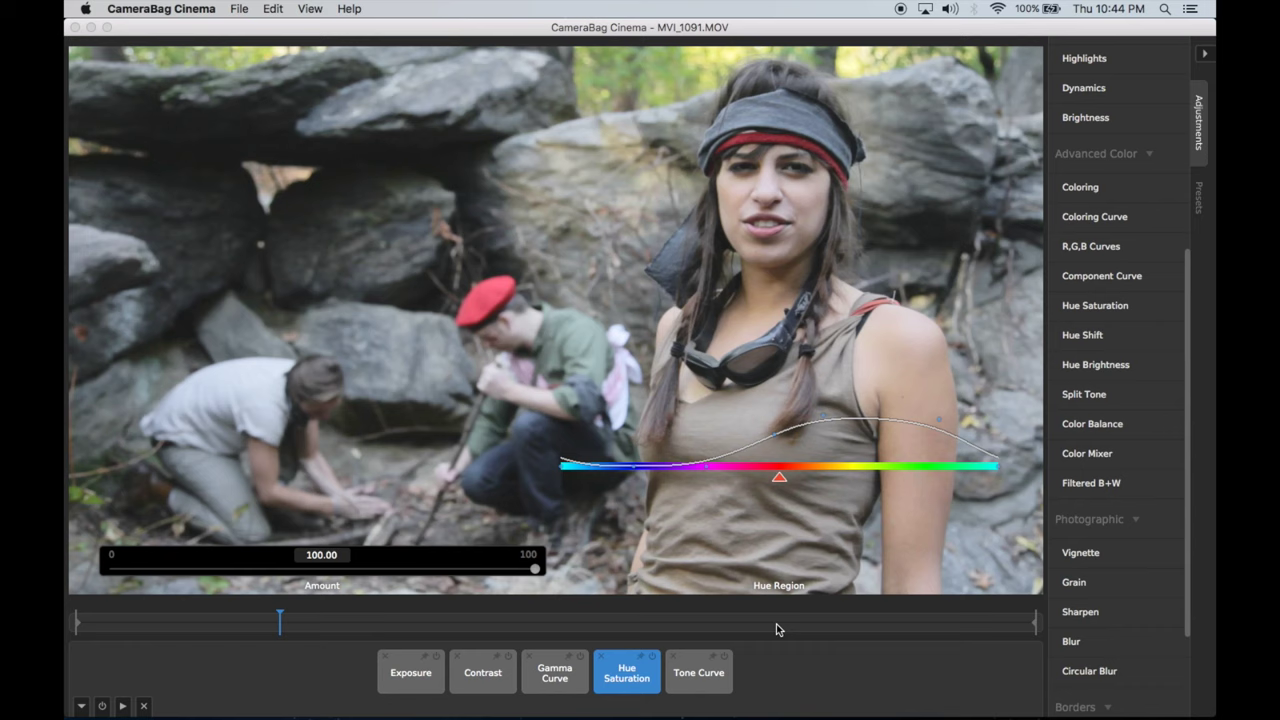
left_click(783, 668)
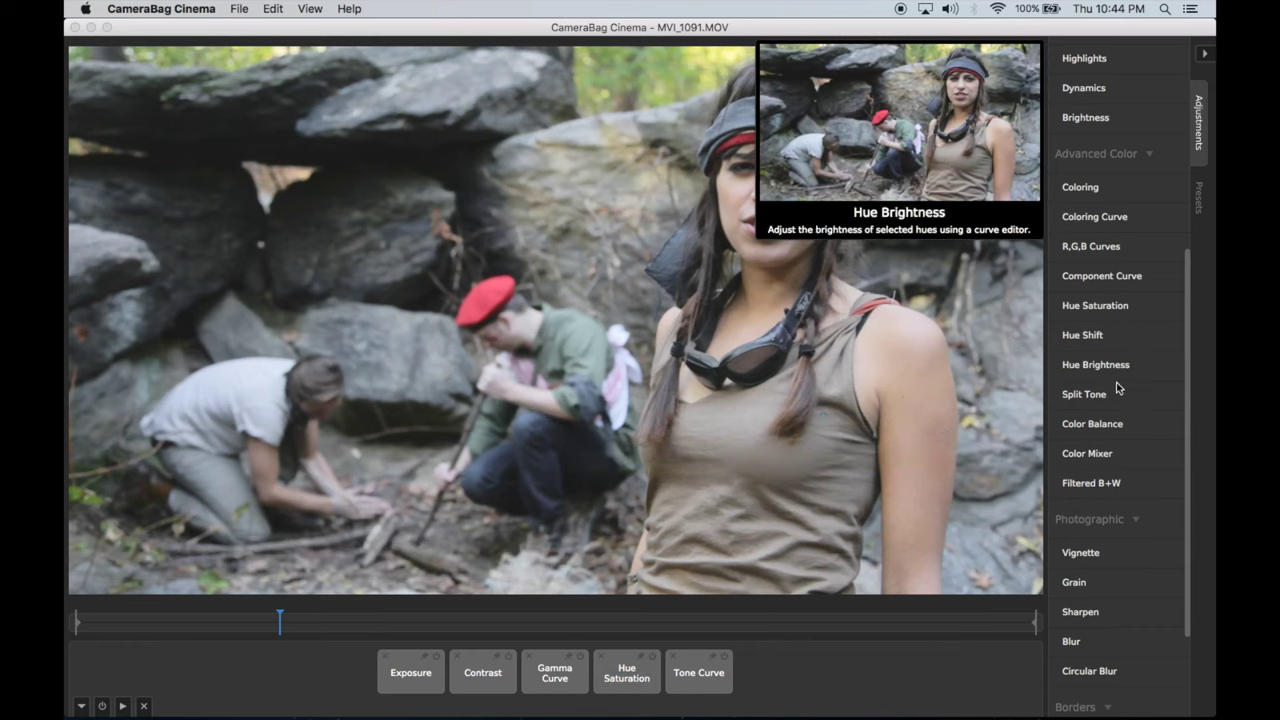
Step: Try a Grain effect at about 5.59 amount, then remove it
left_click(1098, 584)
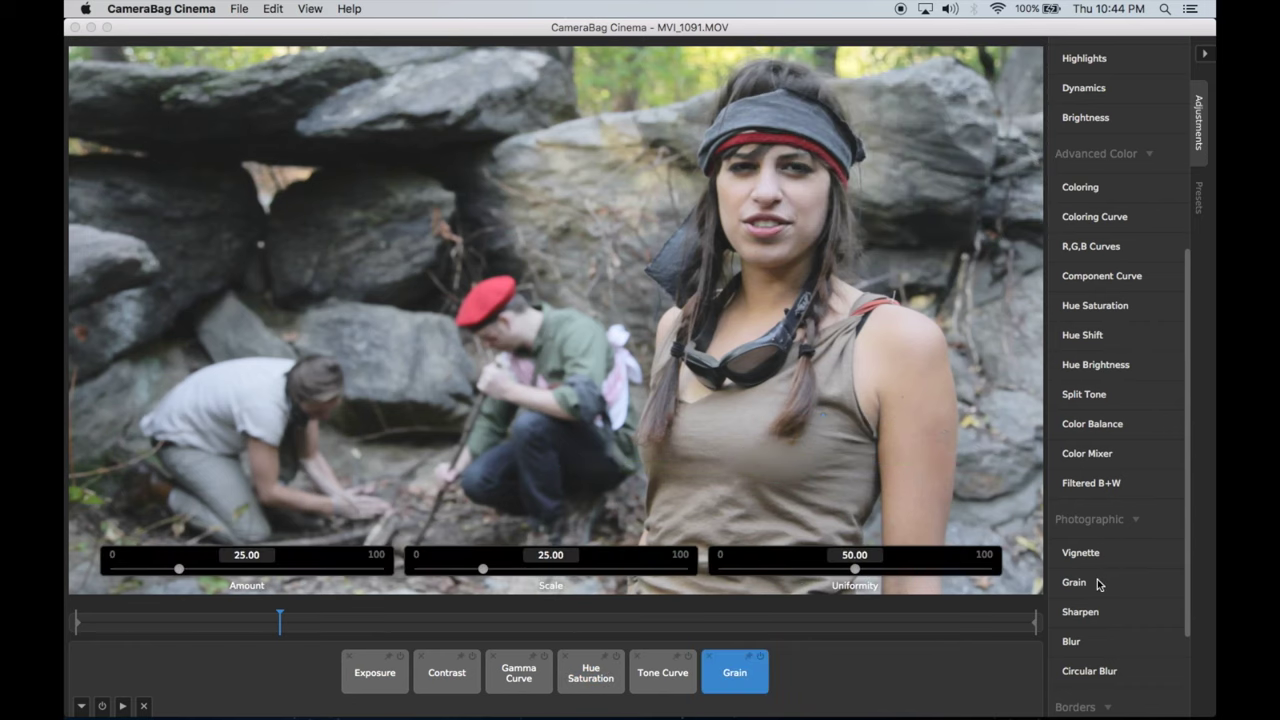
left_click_drag(182, 570, 126, 570)
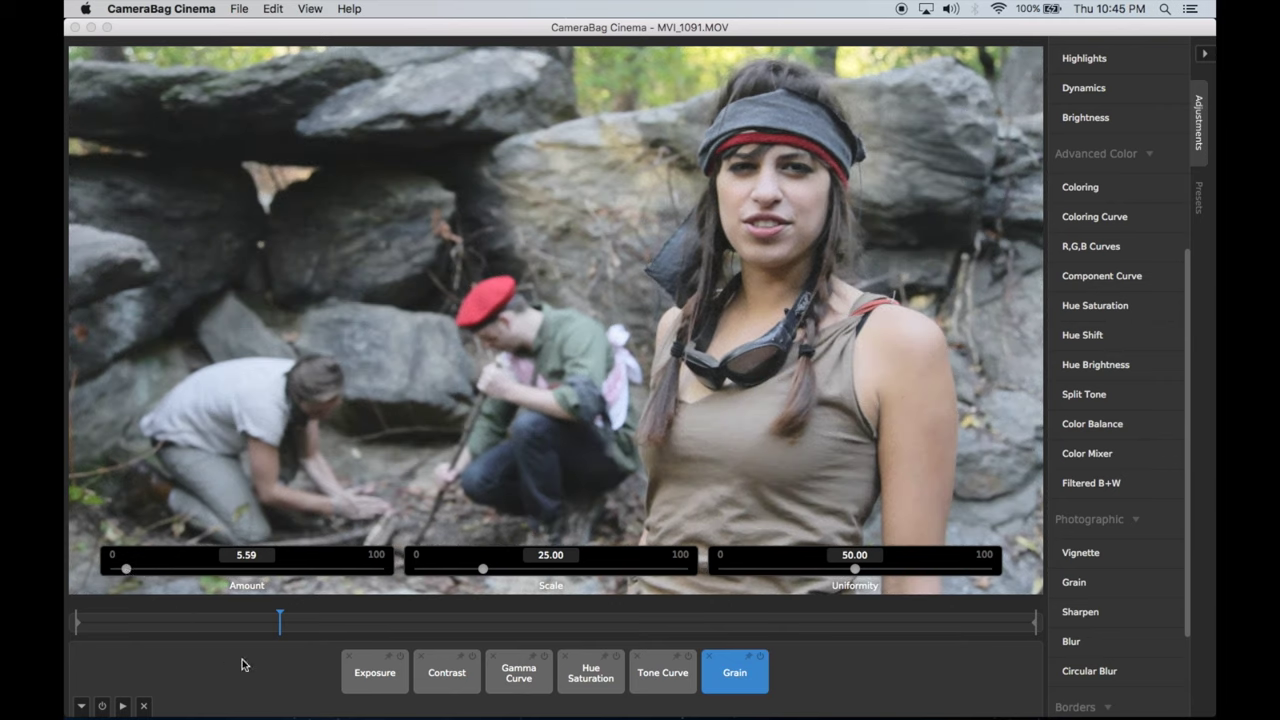
left_click(710, 658)
left_click(713, 658)
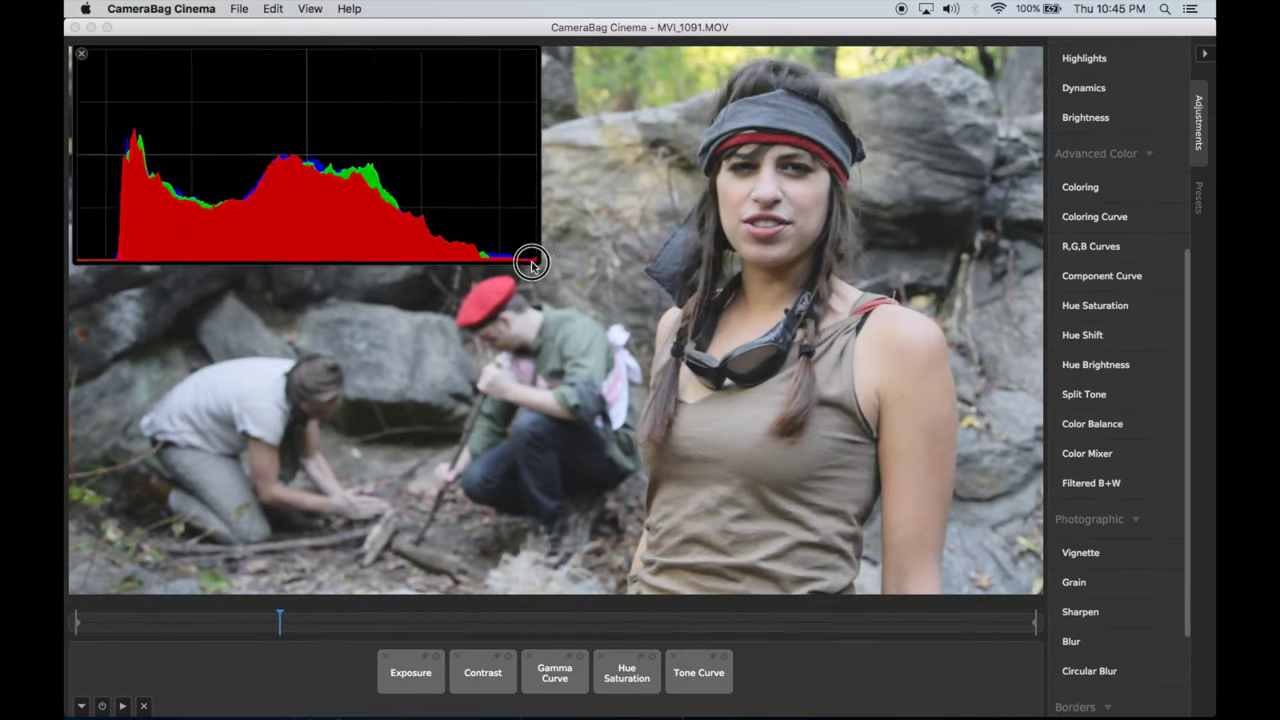
left_click_drag(528, 257, 511, 226)
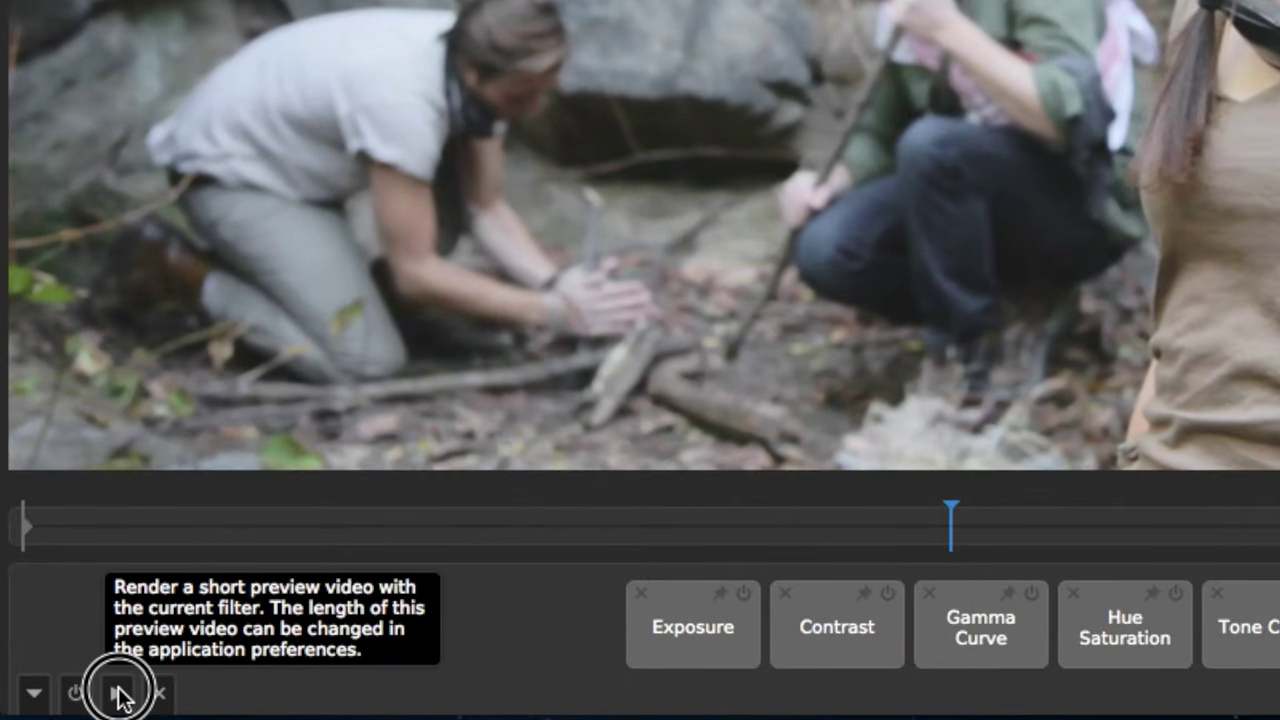
Step: Render a short Preview.mov of the graded clip and open it in its own viewer window
left_click(119, 697)
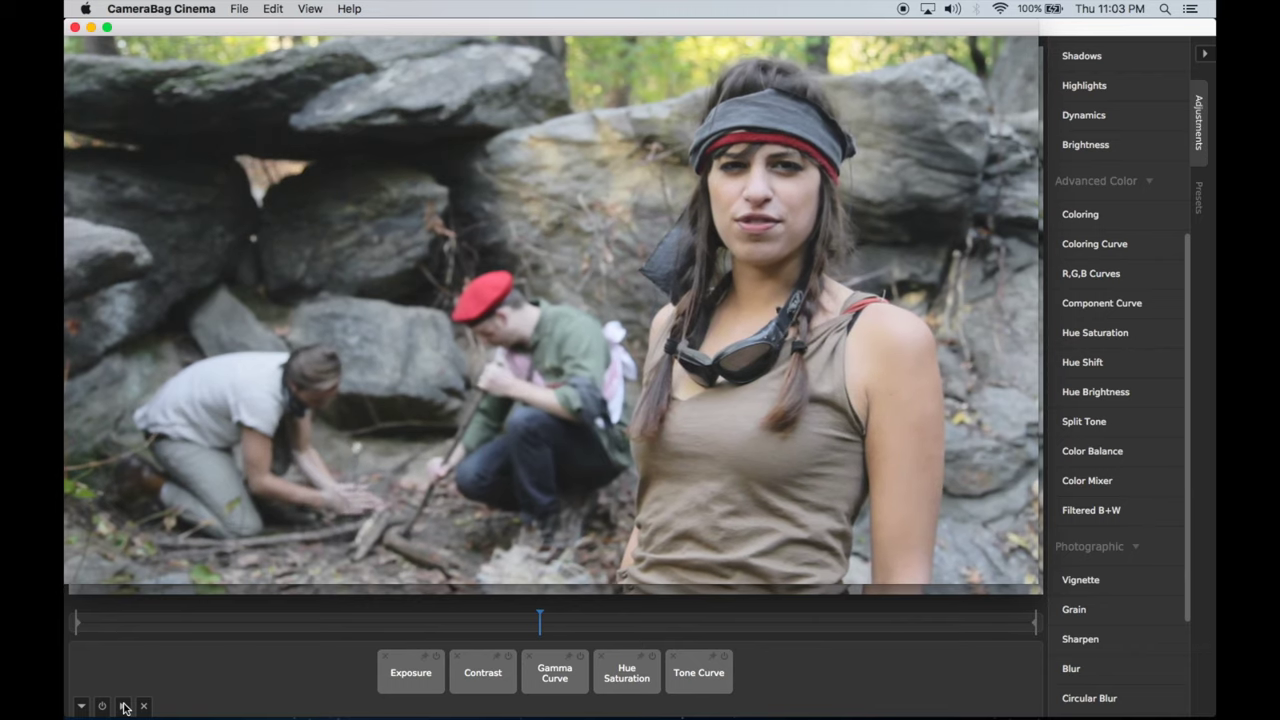
double_click(138, 23)
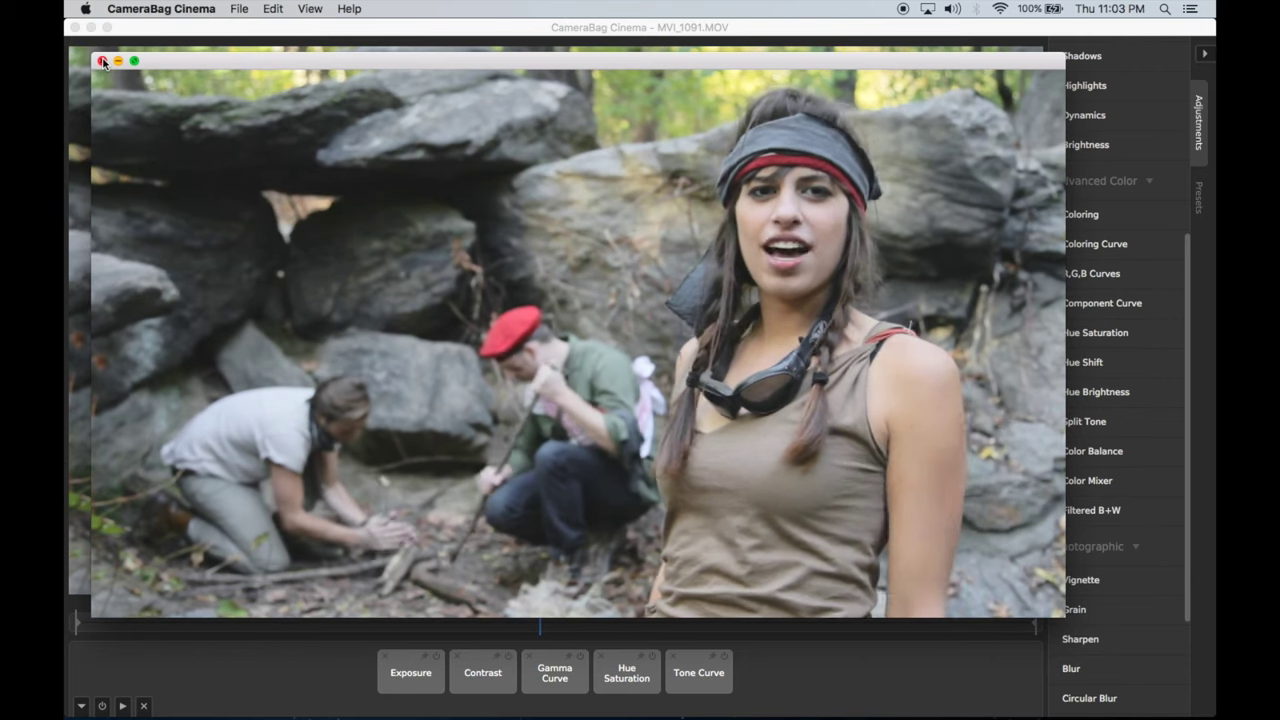
Step: Close the pop-out viewer and review the Preview Video Length choices in Preferences
left_click(102, 61)
left_click(150, 10)
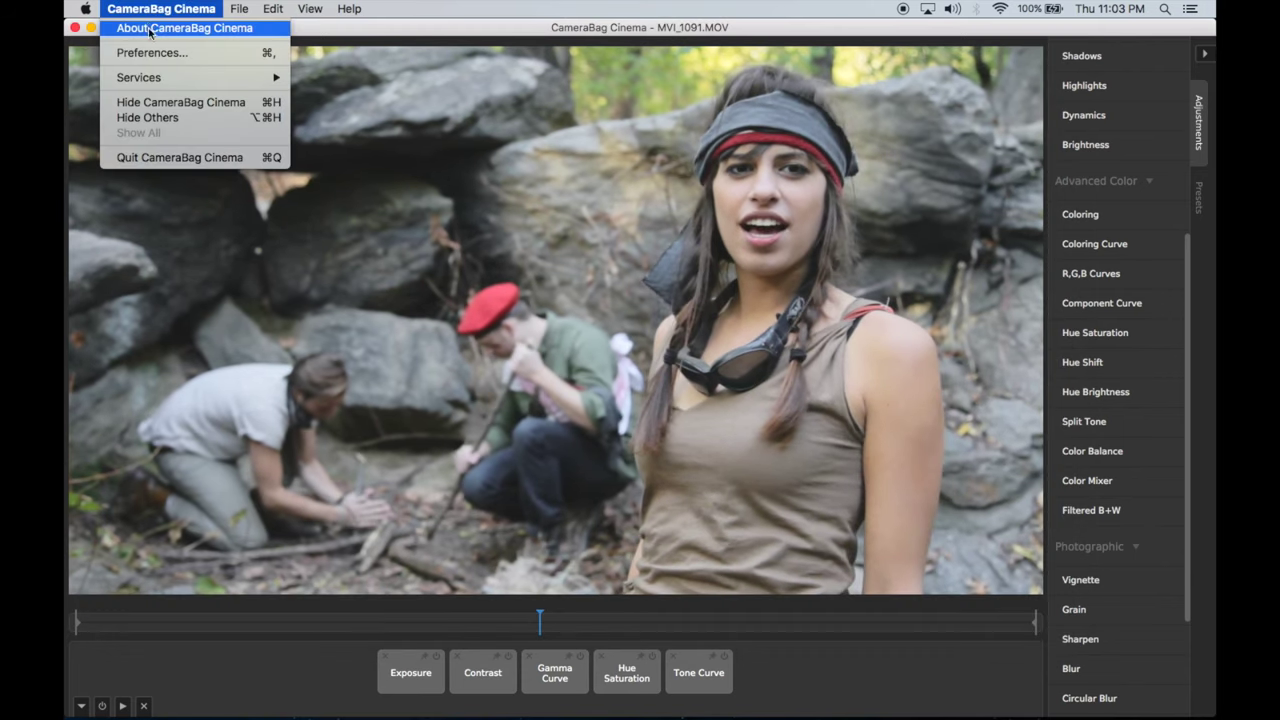
left_click(152, 50)
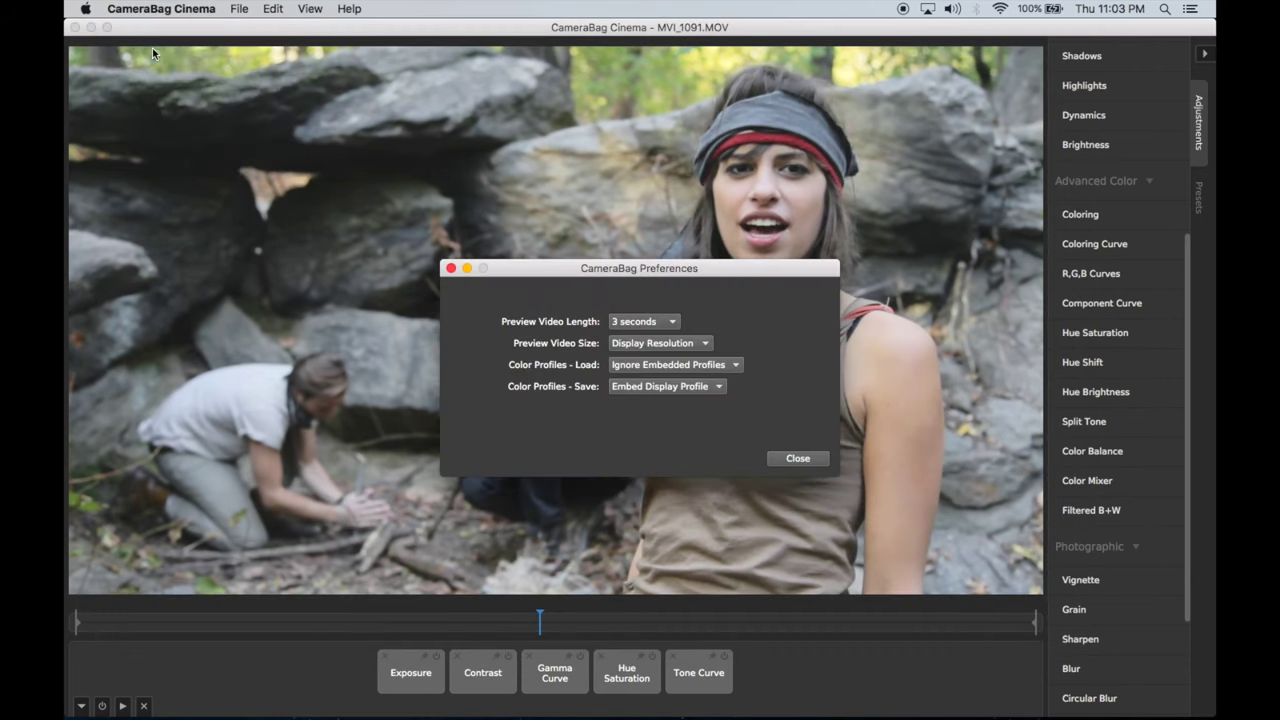
left_click(655, 321)
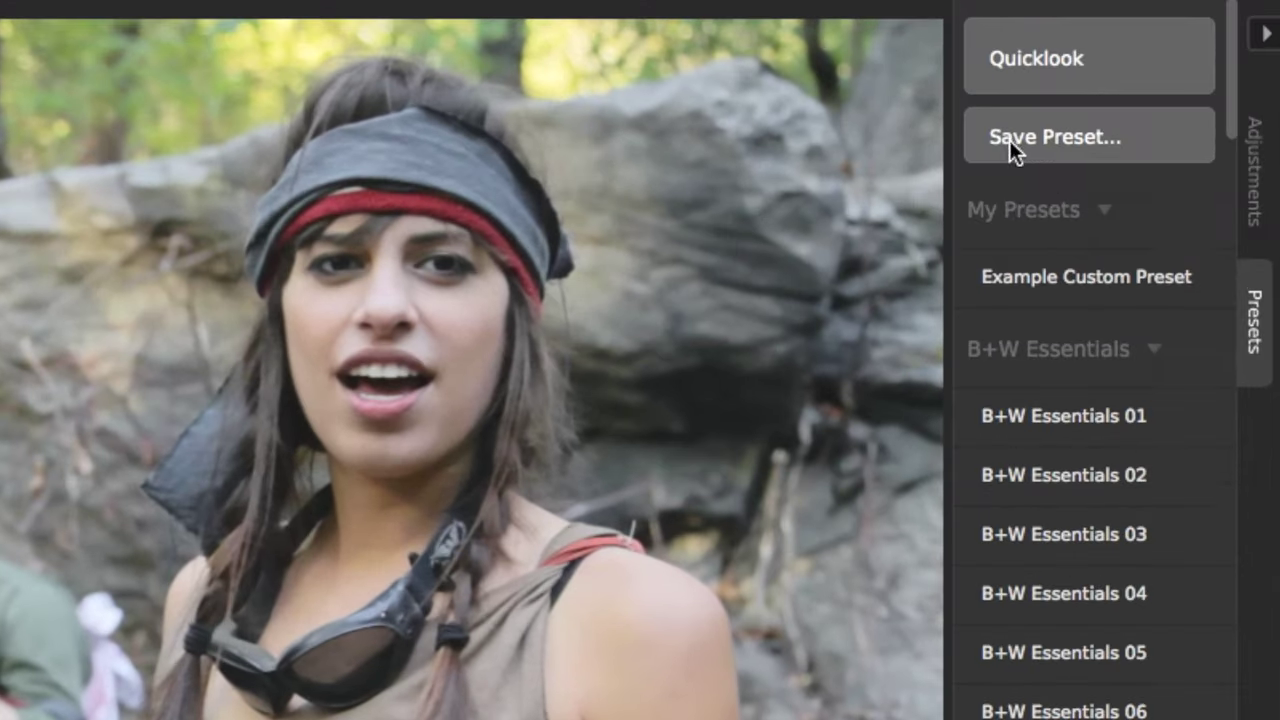
Step: Save the current grade as the preset 'Rebels Footage Preset'
left_click(1076, 107)
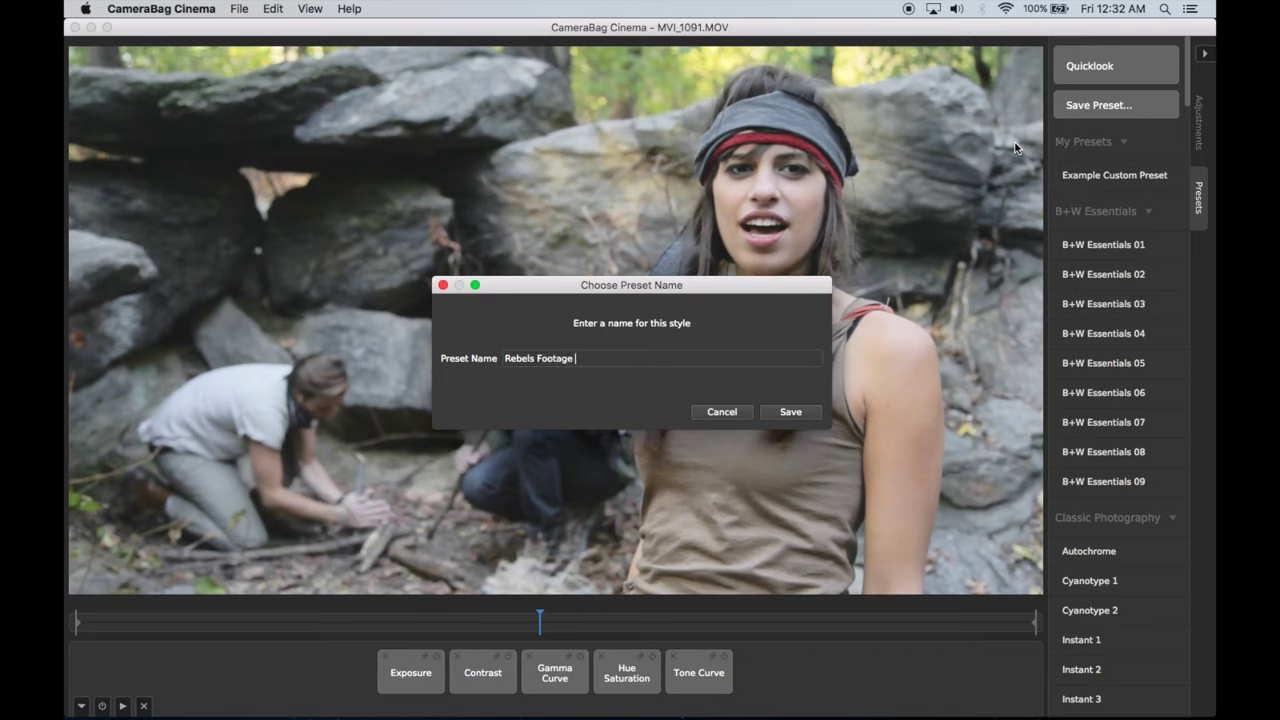
key("Return")
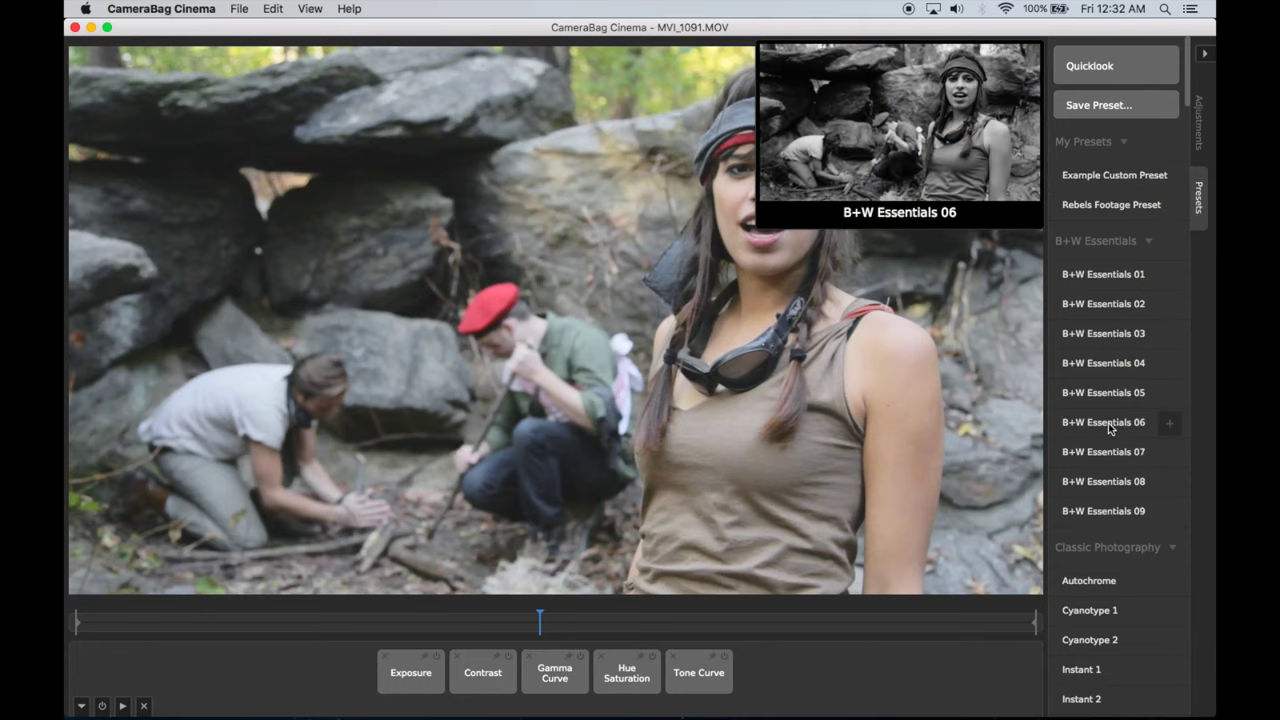
left_click(239, 9)
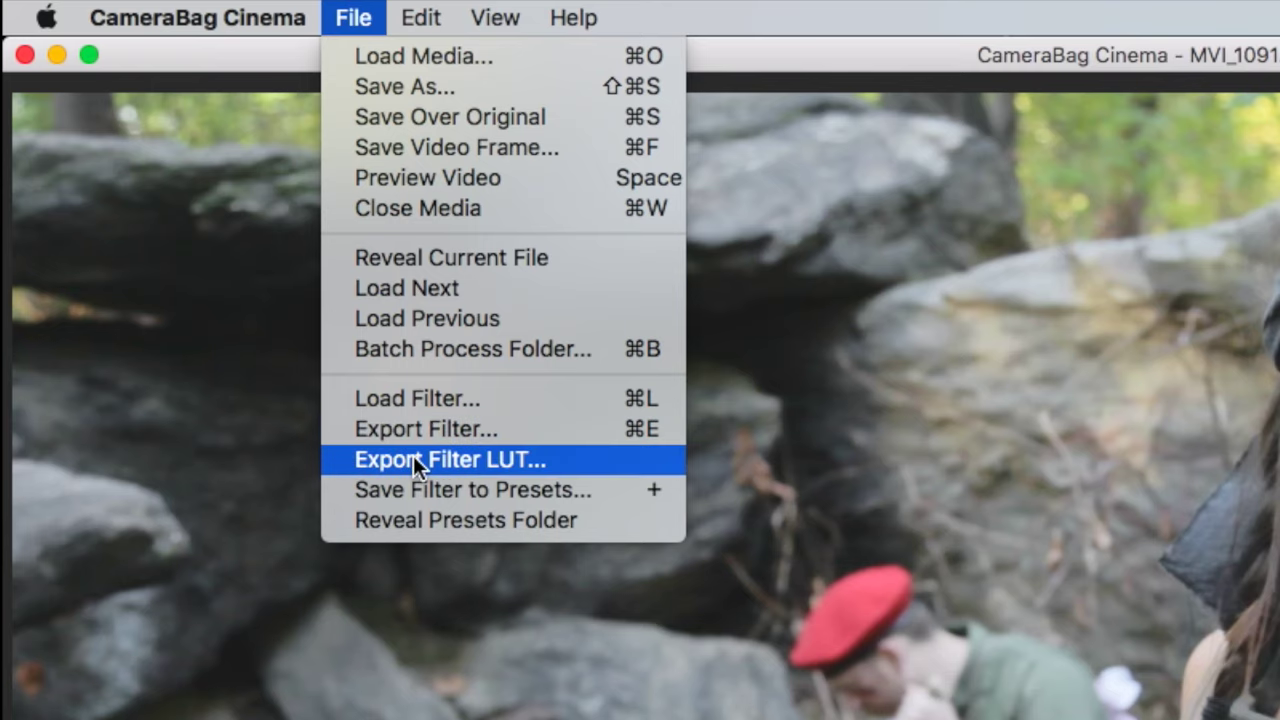
Step: Choose Export Filter LUT and start entering the LUT file name in Save As
left_click(413, 455)
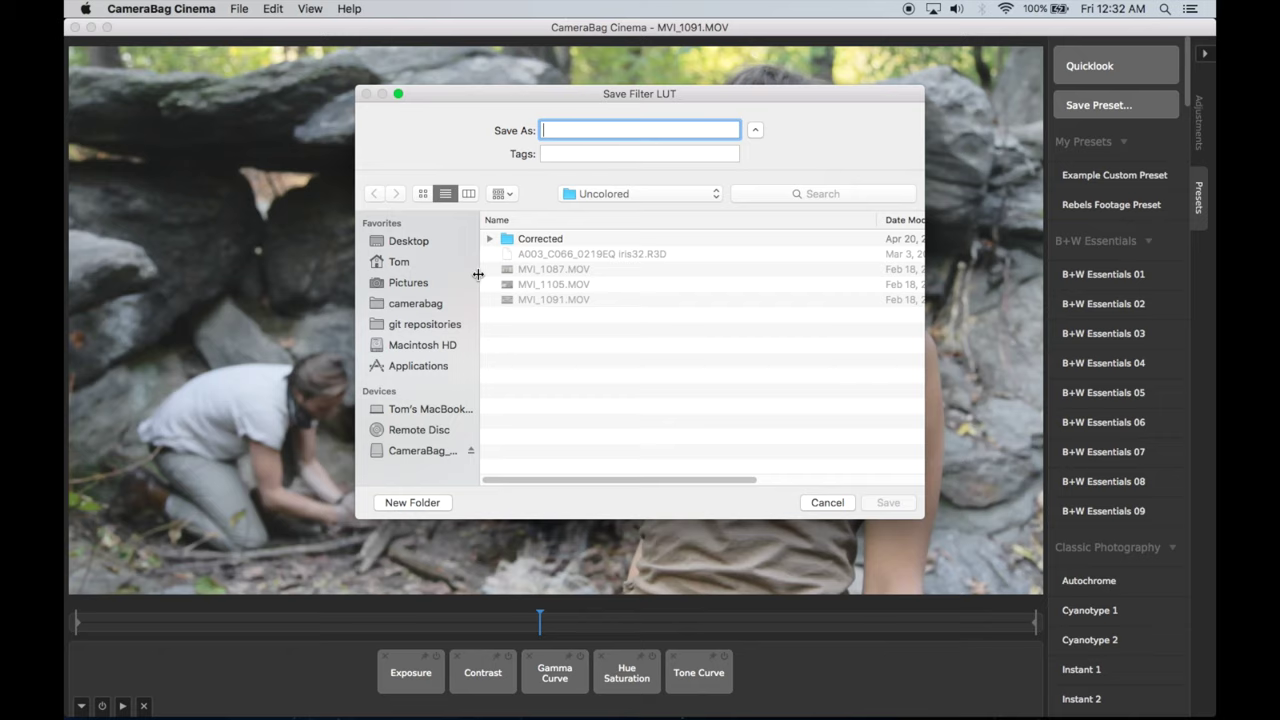
type("M")
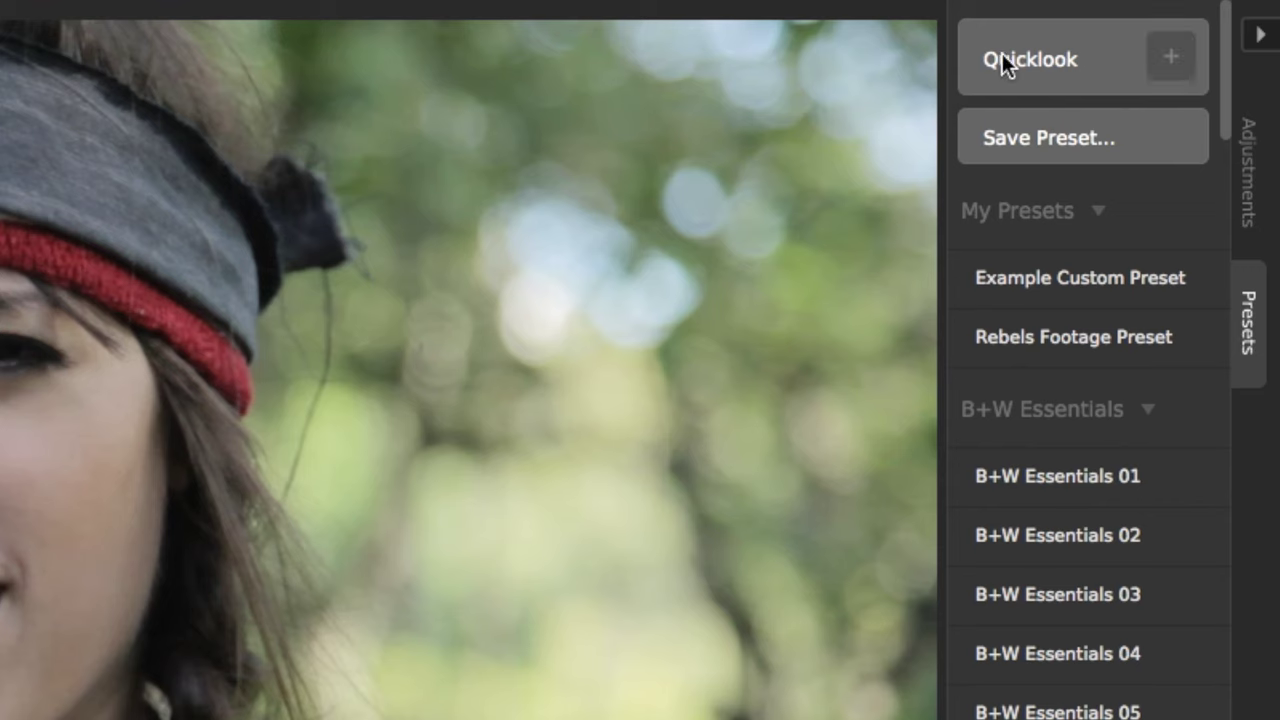
Step: Show Quicklook thumbnails of every preset and scroll down to the Color Correction looks
left_click(1002, 57)
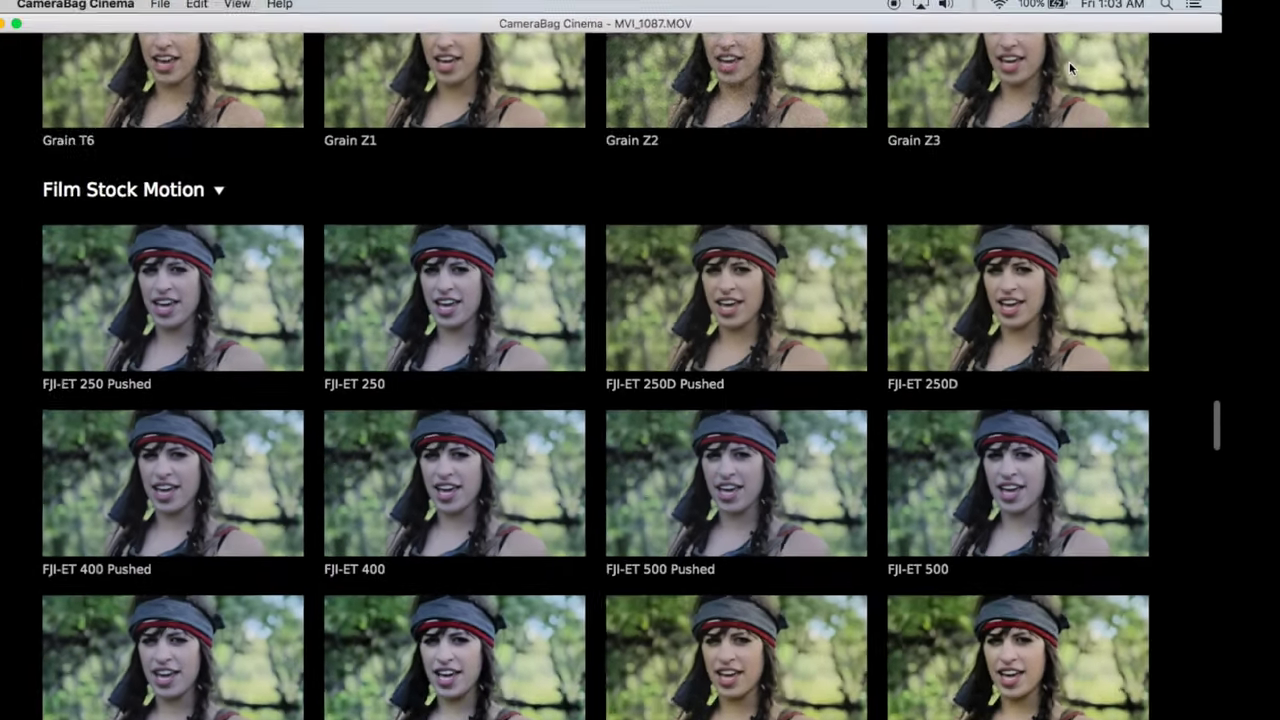
scroll(1069, 61, "down", 5)
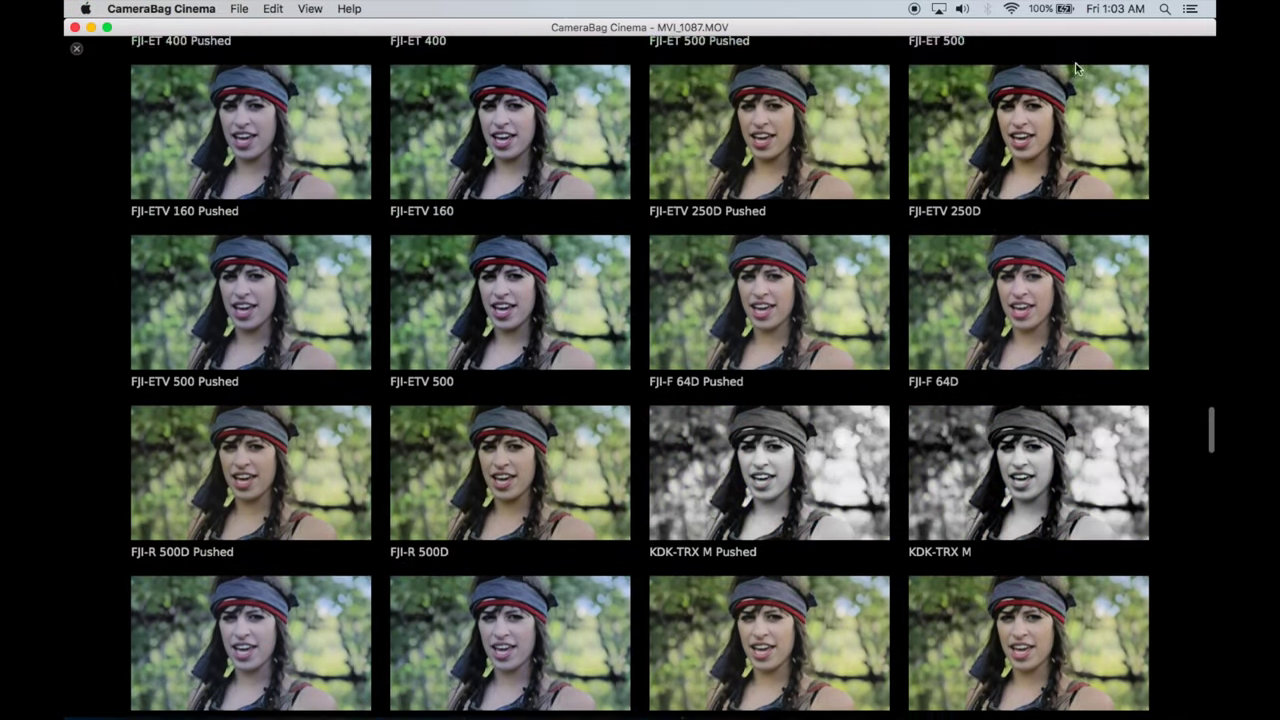
scroll(1077, 68, "down", 8)
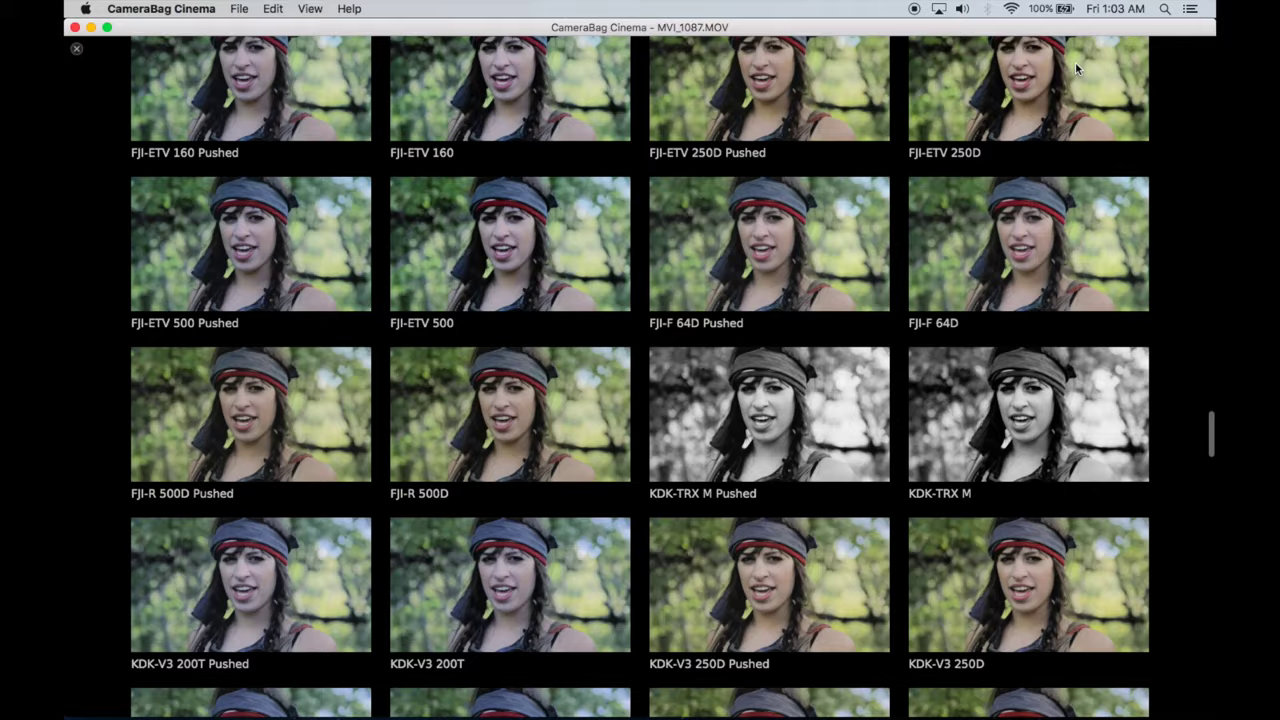
scroll(1077, 68, "down", 5)
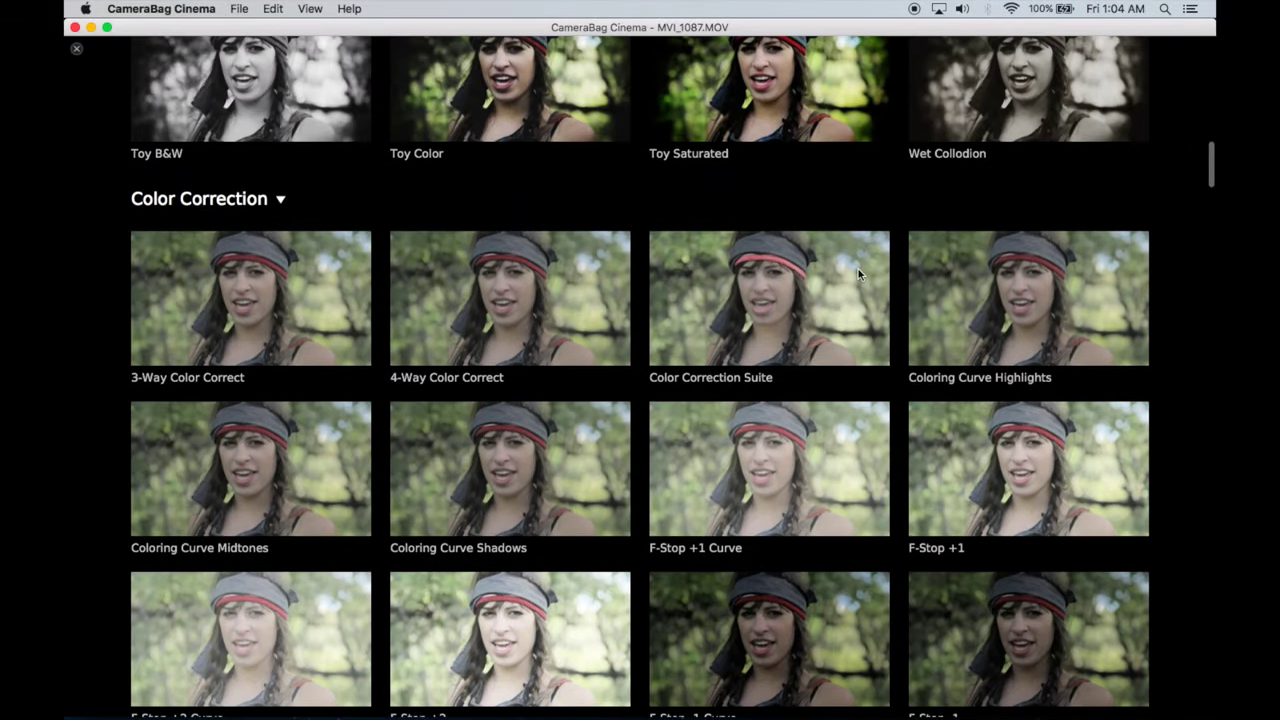
Step: Apply the 3-Way Color Correct look, review its three Coloring Curve tiles, and add the Film Tone 03 preset
left_click(286, 302)
left_click(498, 679)
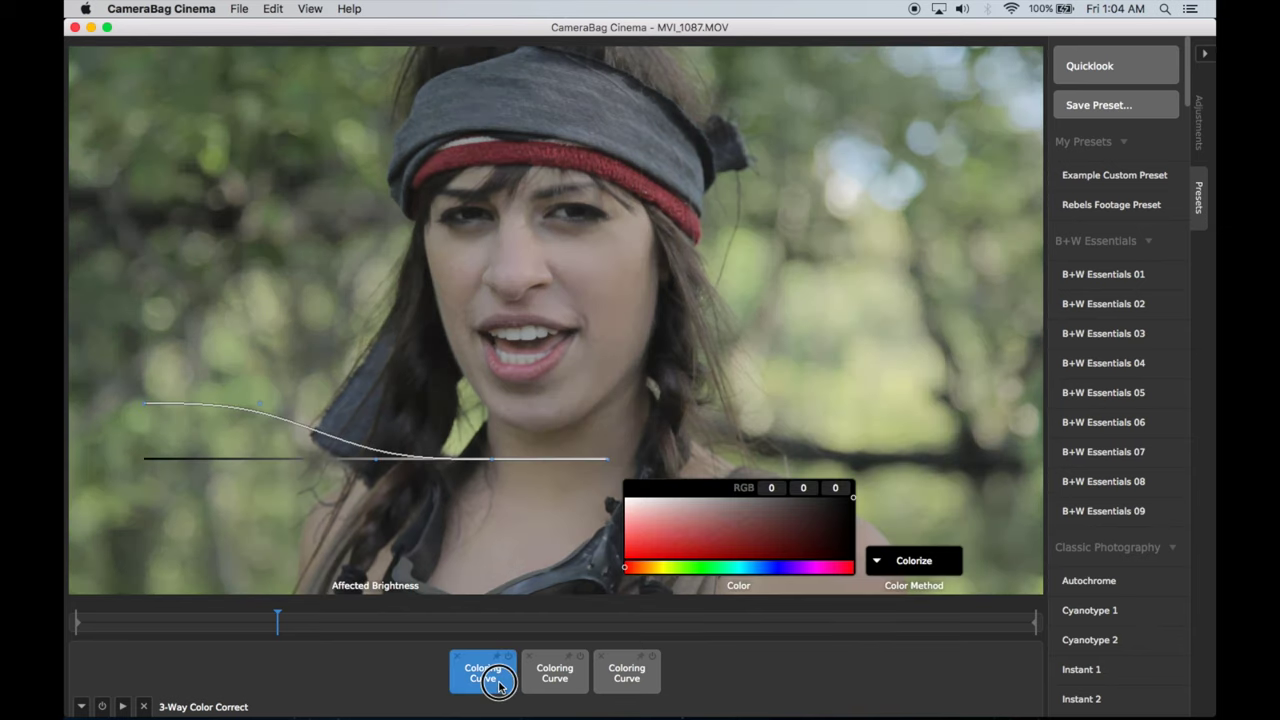
left_click(558, 684)
left_click(614, 683)
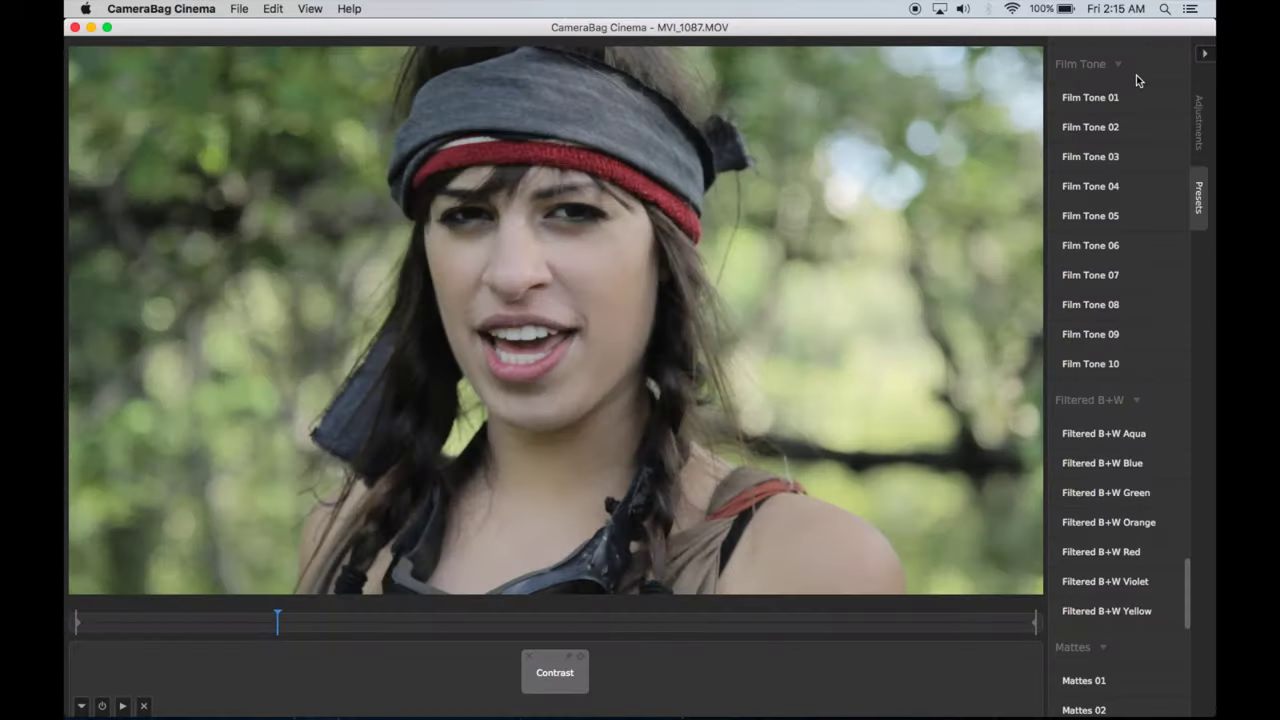
mouse_move(1137, 110)
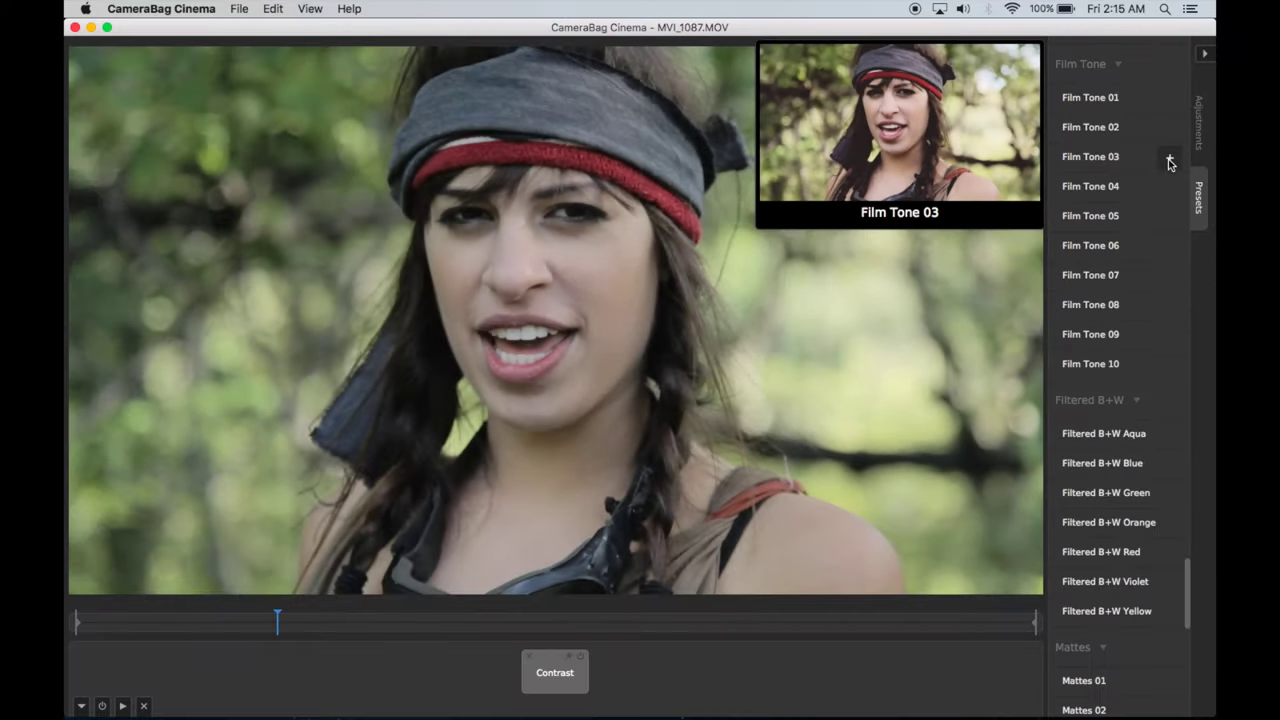
left_click(1182, 208)
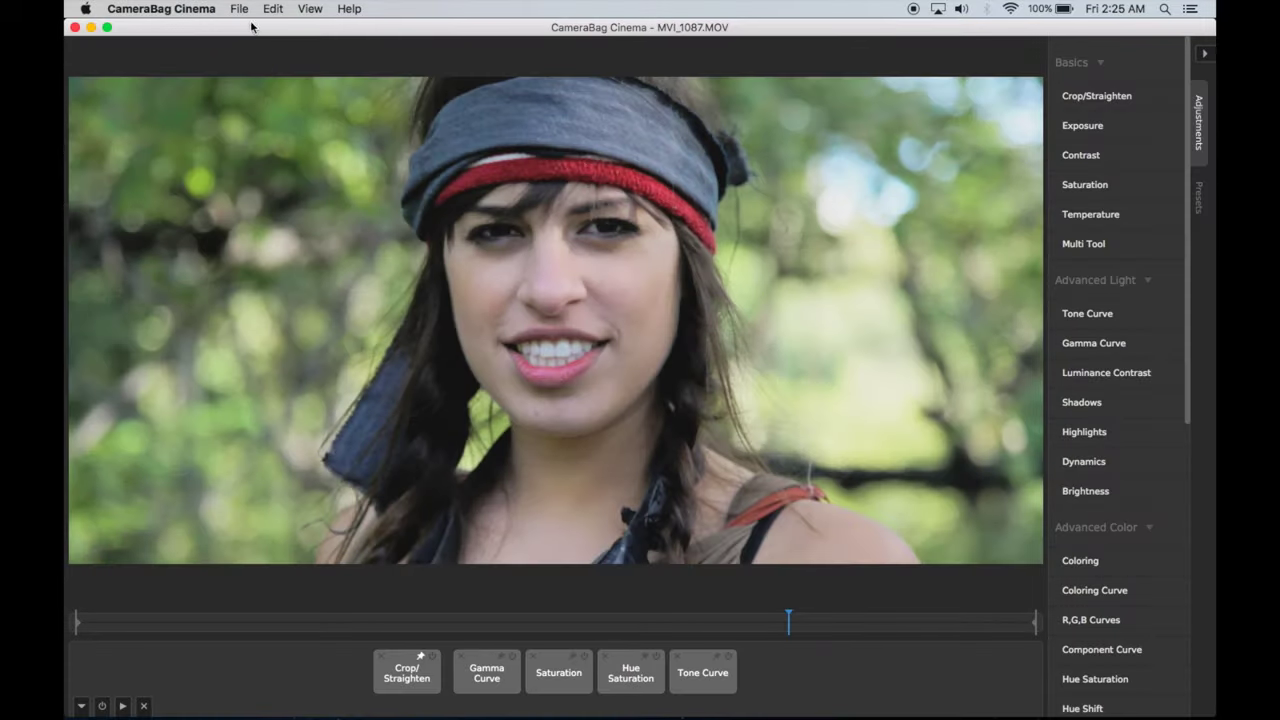
Step: Start Save As and set the output file type to h.264 (mov) after trying the ProRes options
left_click(242, 12)
left_click(247, 45)
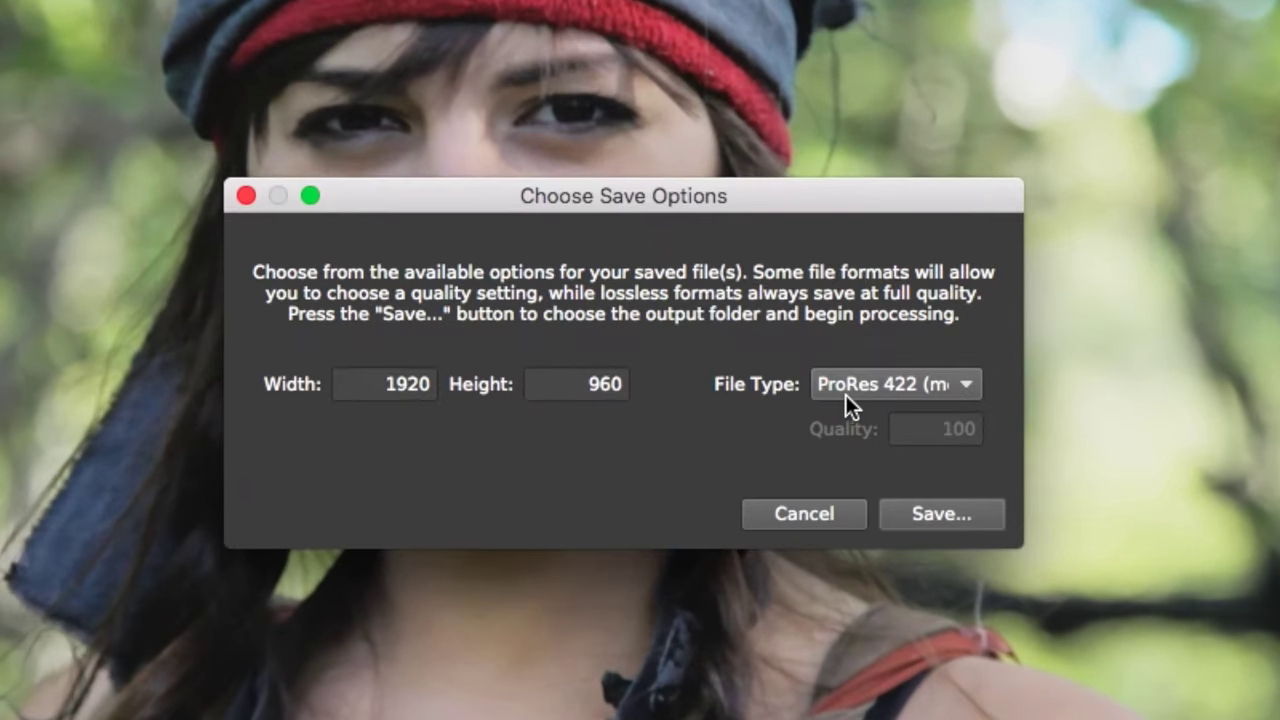
left_click(846, 395)
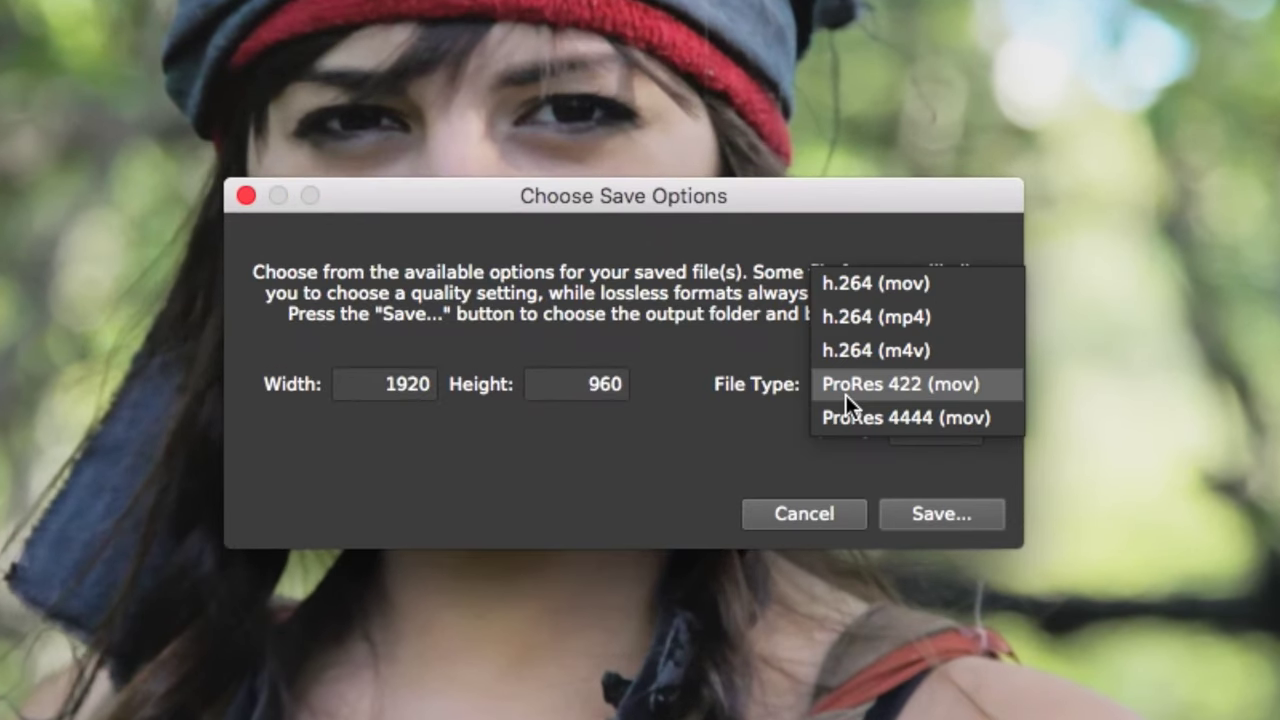
left_click(849, 414)
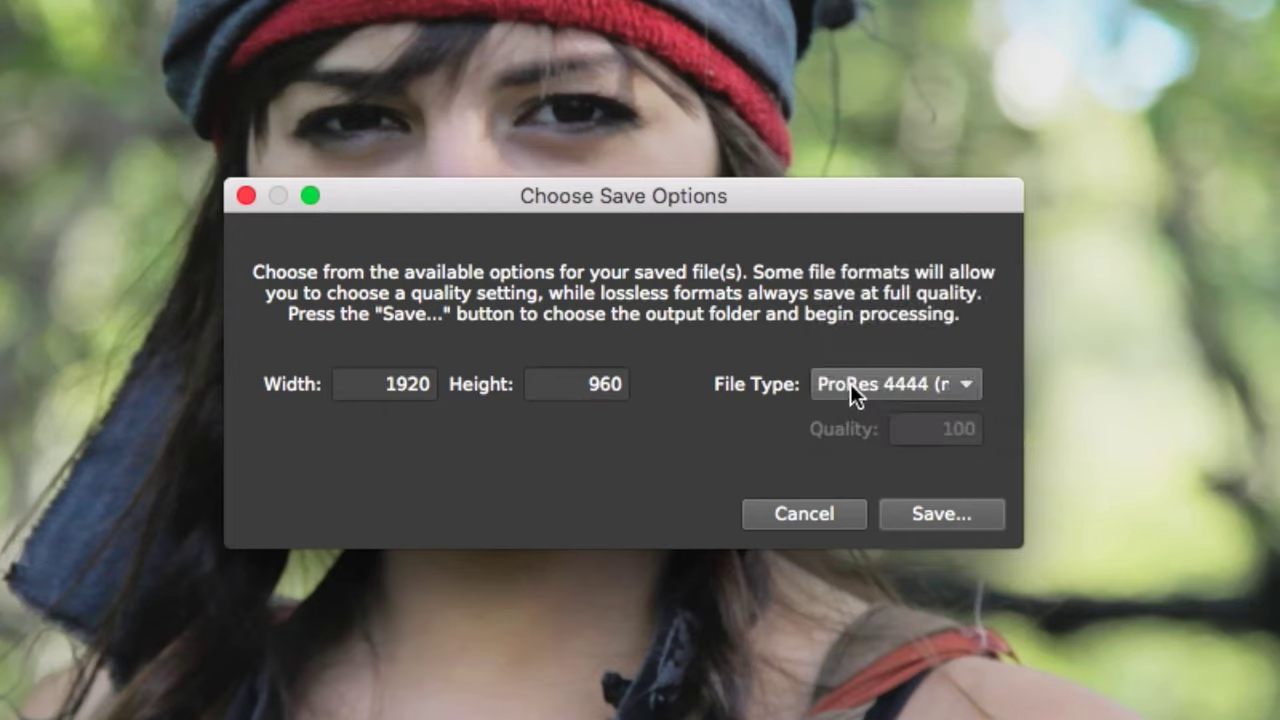
left_click(850, 383)
left_click(855, 351)
left_click(855, 383)
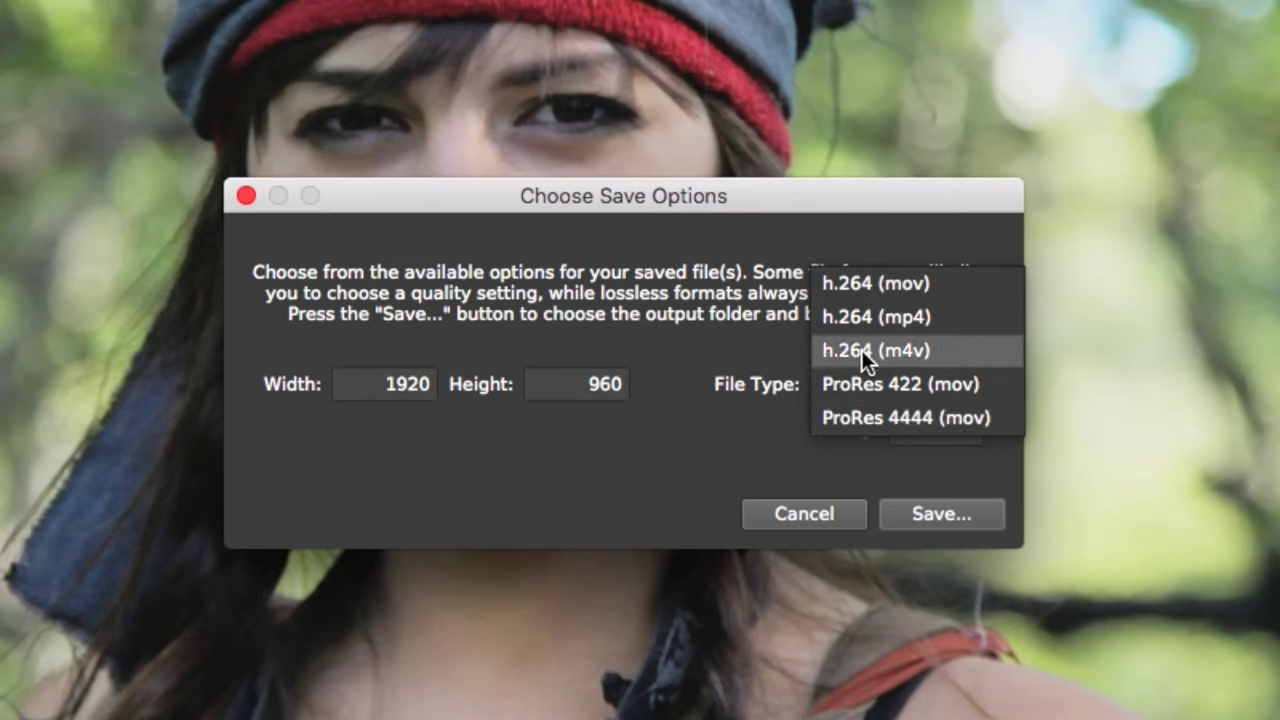
left_click(868, 287)
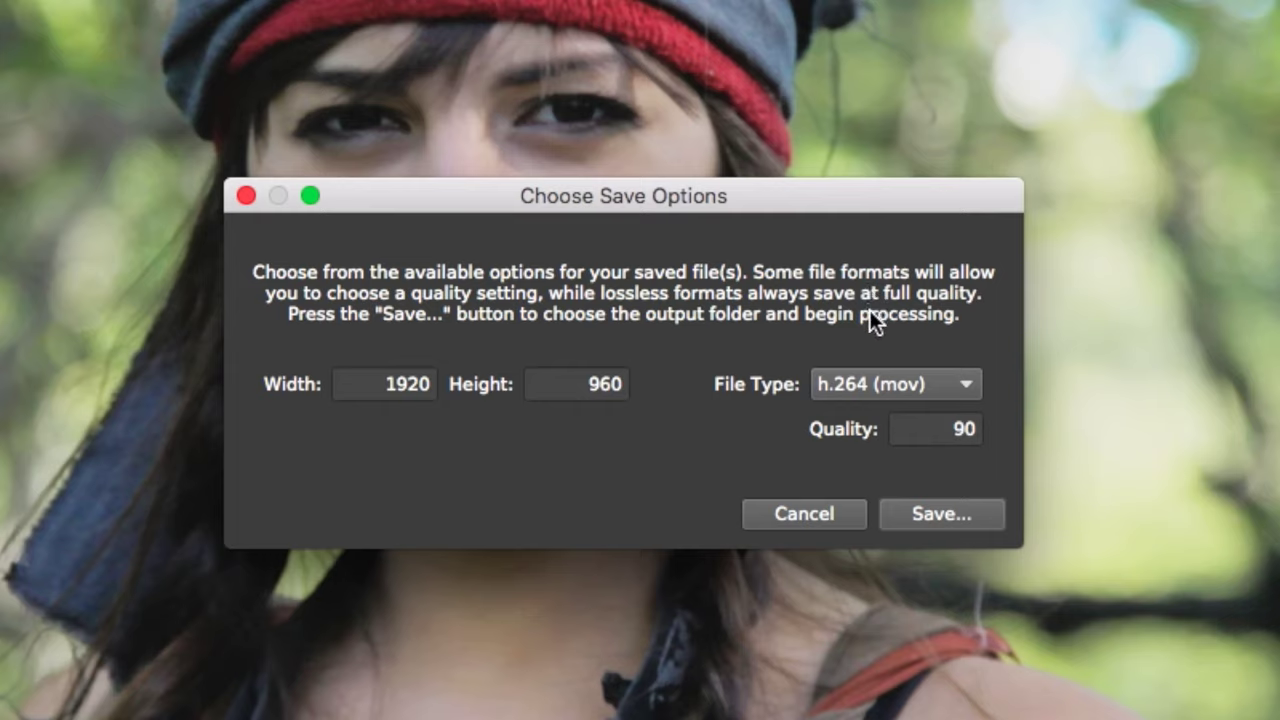
Step: Change the export quality to 95 and confirm to bring up the save location
left_click(929, 434)
key("BackSpace")
type("5")
key("Return")
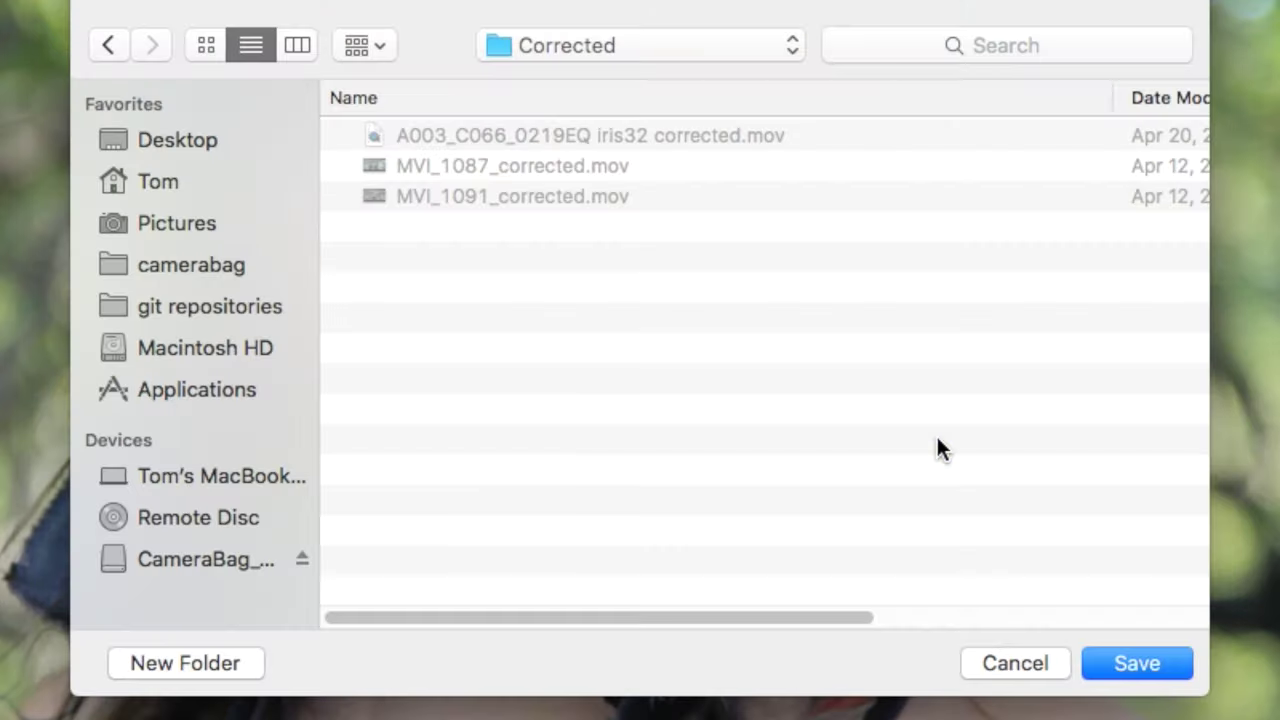